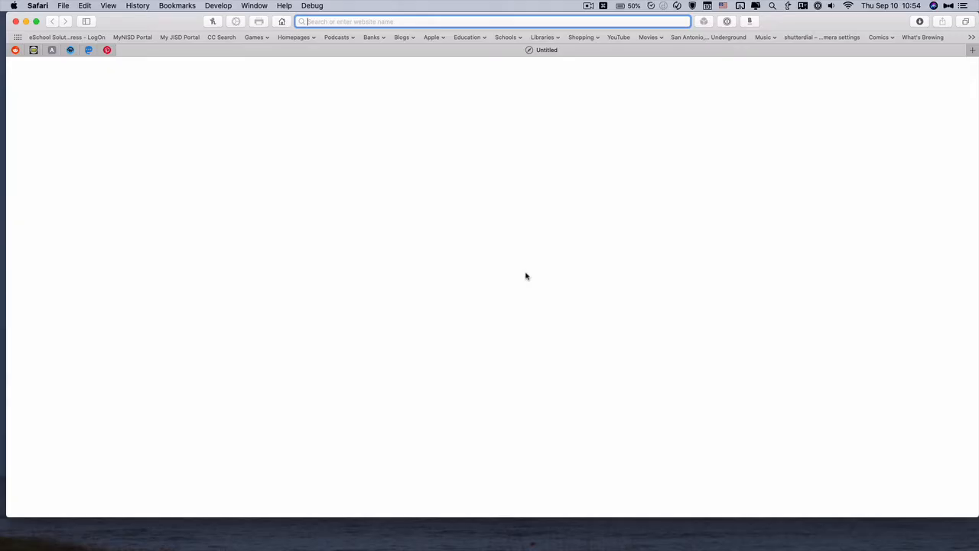
# - Go to the MindNode website and open its Pricing page
pyautogui.write('mindnode')
pyautogui.press('Return')
pyautogui.scroll(-20, 603, 353)
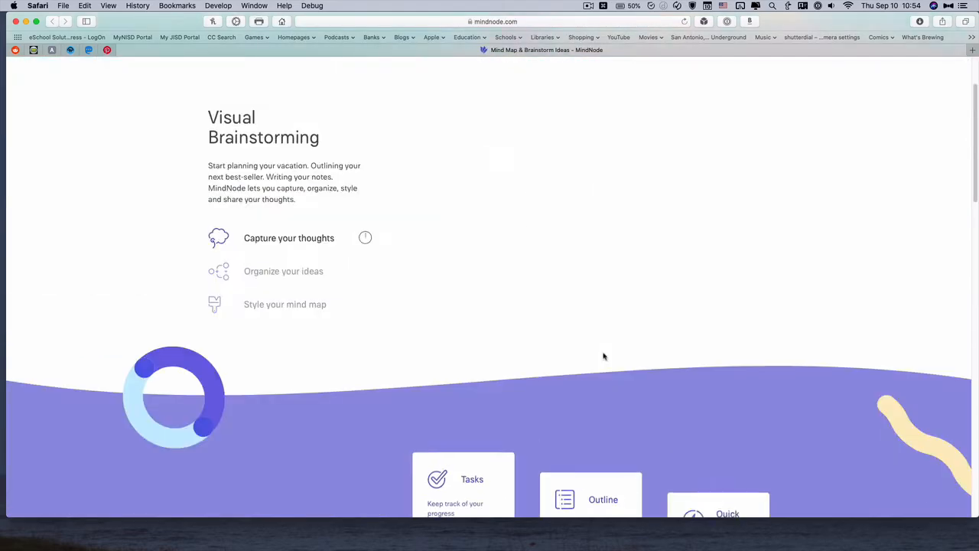
pyautogui.scroll(-3, 605, 357)
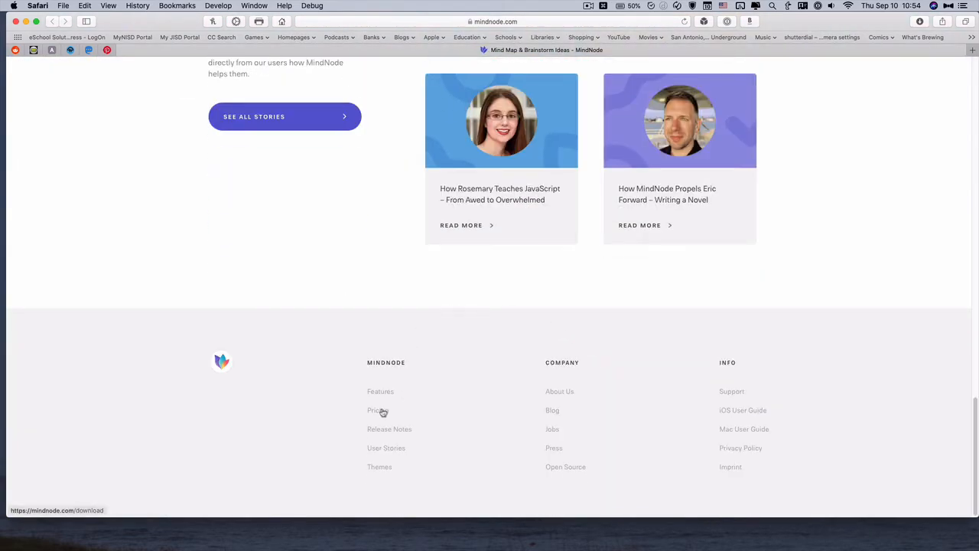
pyautogui.click(382, 411)
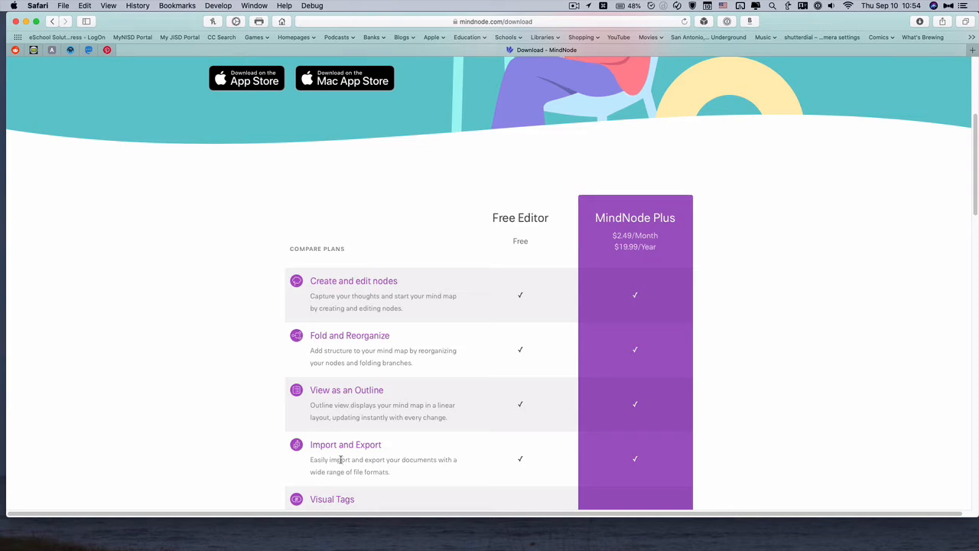
# - Review the feature comparison of the Free Editor and MindNode Plus plans and the Setapp subscription offer
pyautogui.scroll(-10, 413, 349)
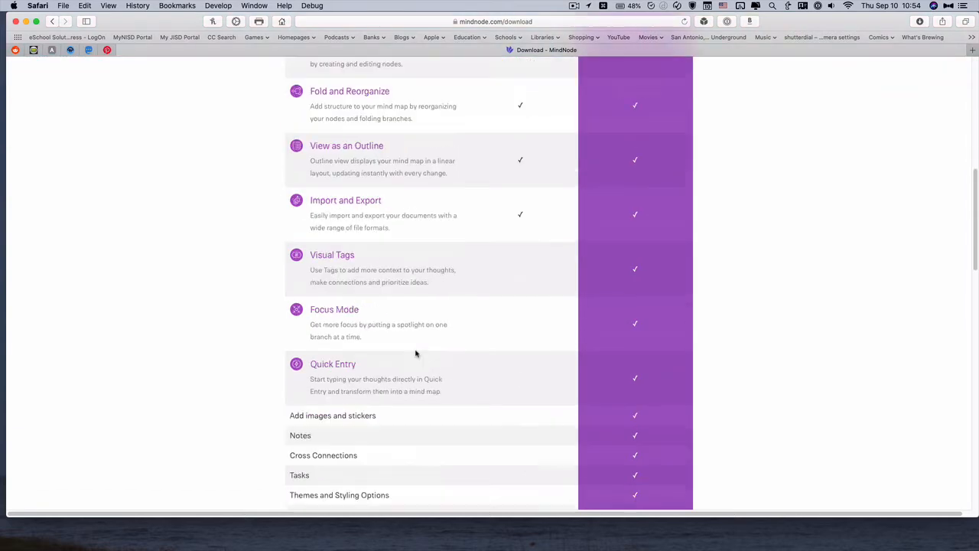
pyautogui.scroll(4, 415, 350)
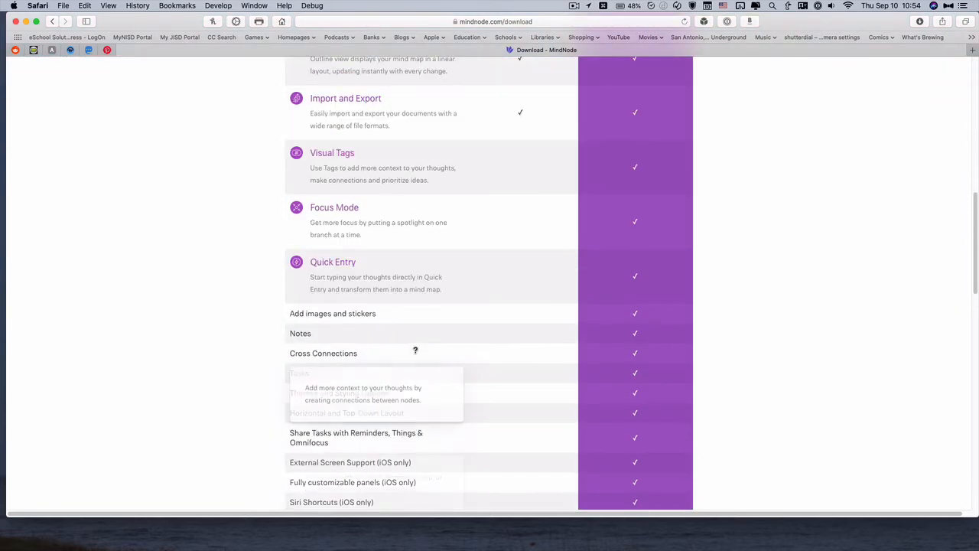
pyautogui.scroll(6, 283, 302)
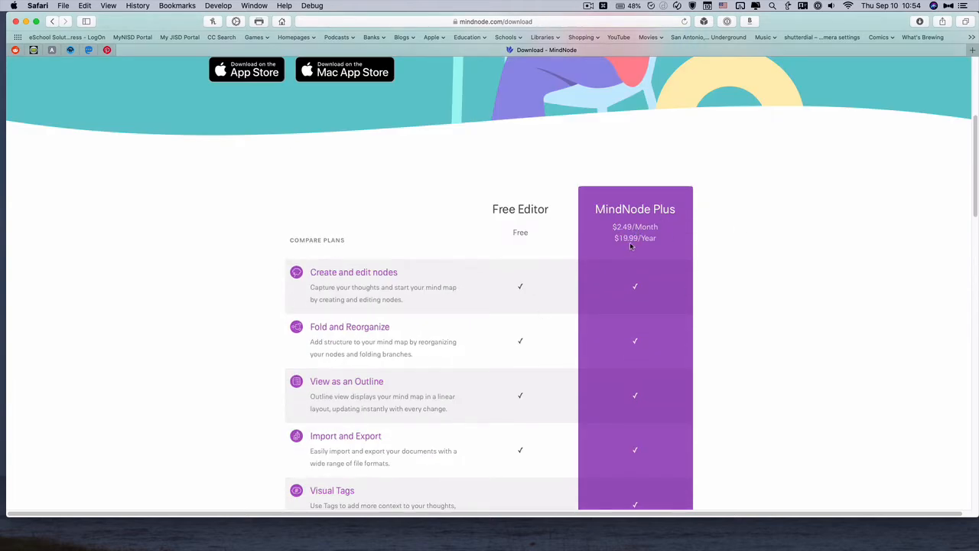
pyautogui.scroll(4, 631, 246)
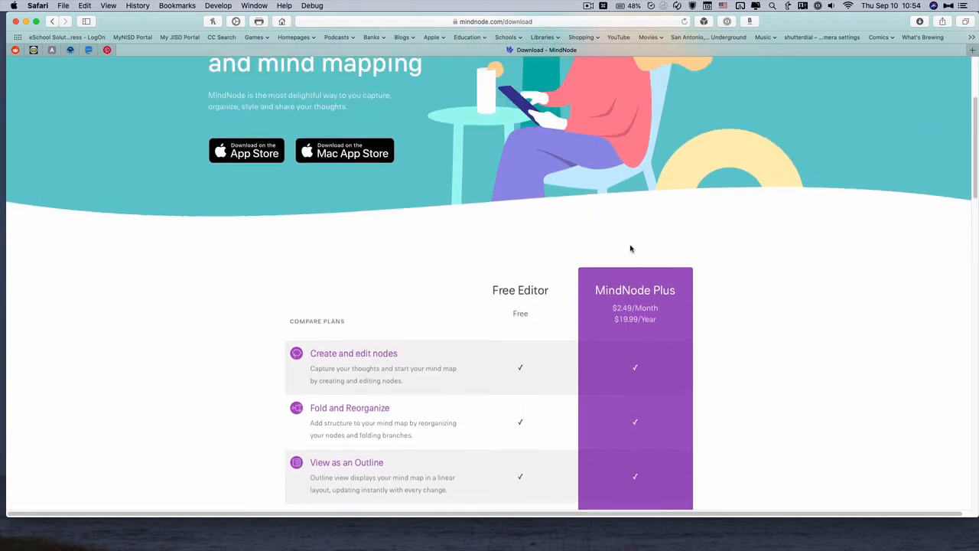
pyautogui.scroll(1, 628, 248)
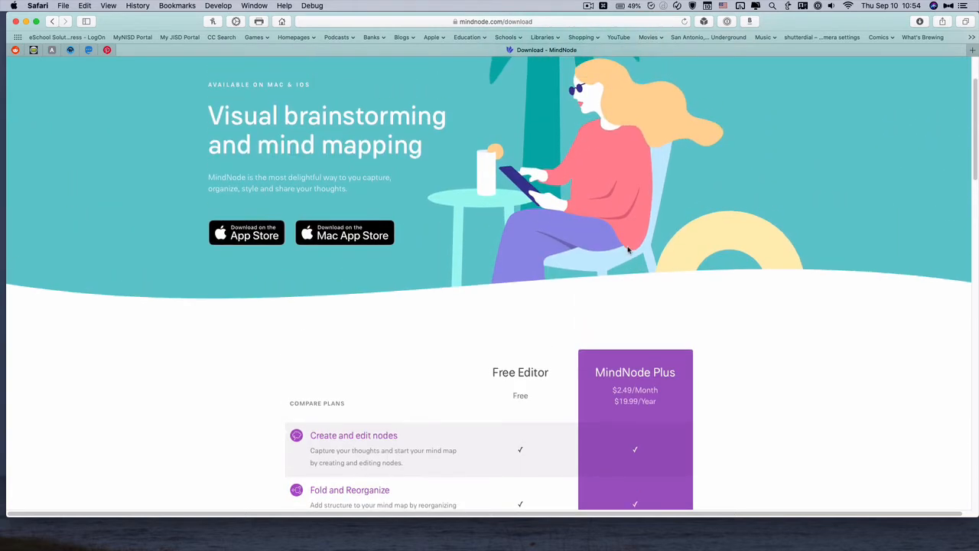
pyautogui.scroll(2, 626, 249)
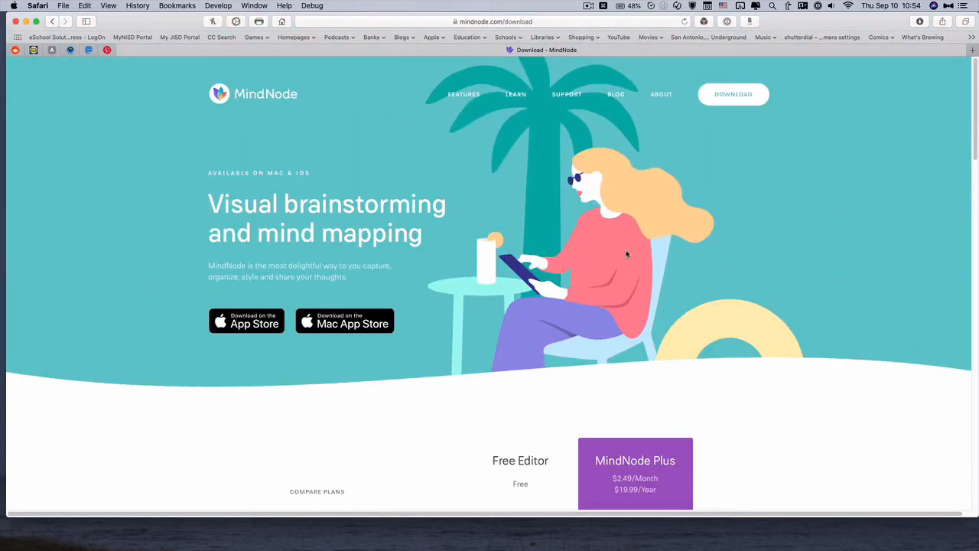
pyautogui.scroll(-4, 626, 254)
pyautogui.scroll(-15, 626, 255)
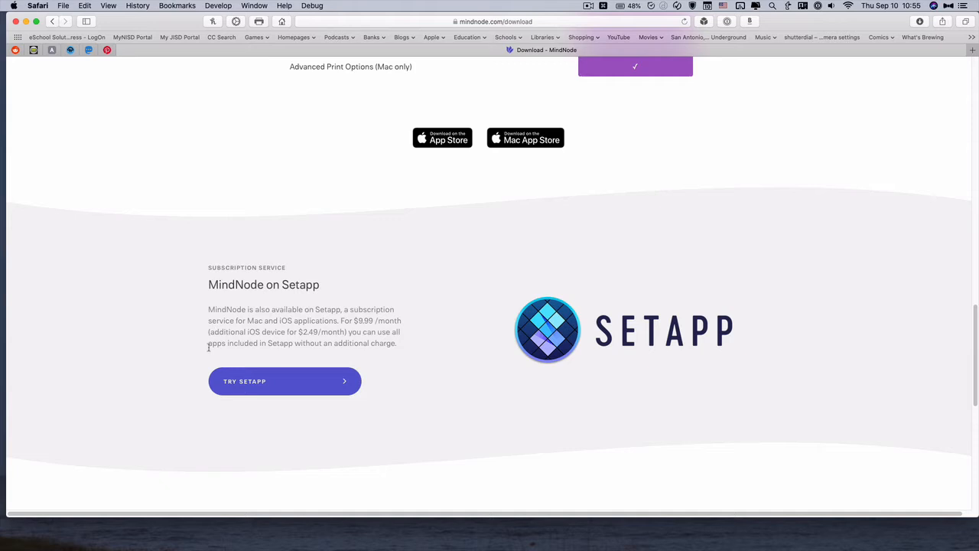
pyautogui.scroll(15, 211, 351)
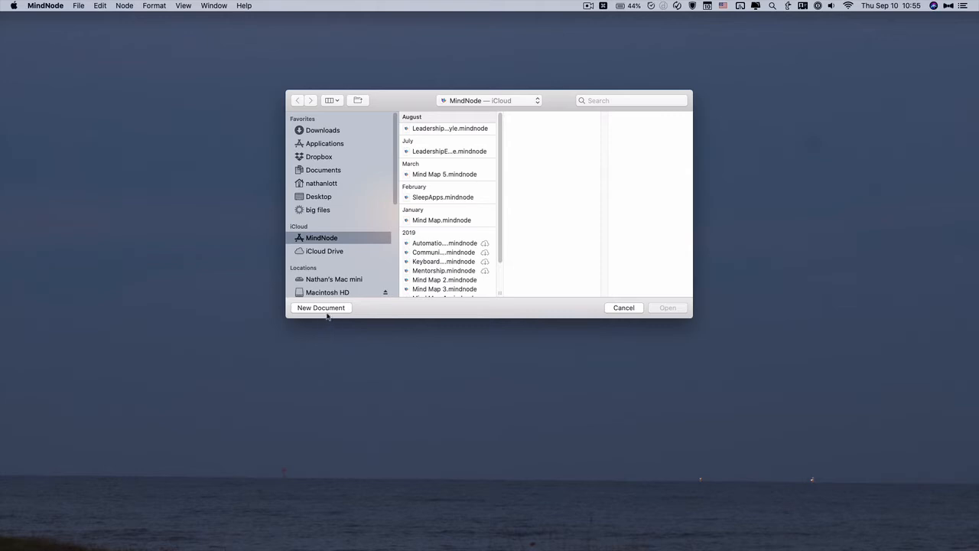
# - Switch to the MindNode app, create a new document and rename its main node as MindNode
pyautogui.click(327, 308)
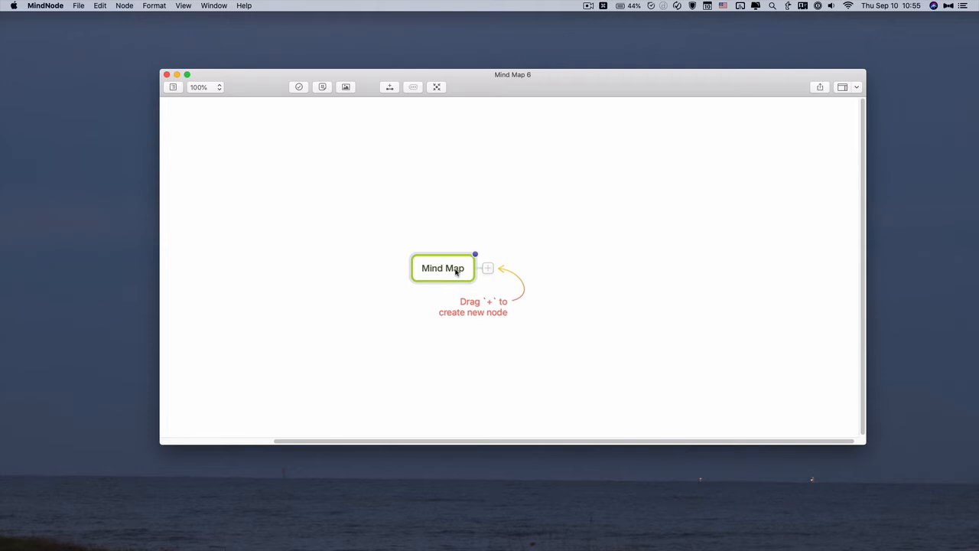
pyautogui.doubleClick(457, 272)
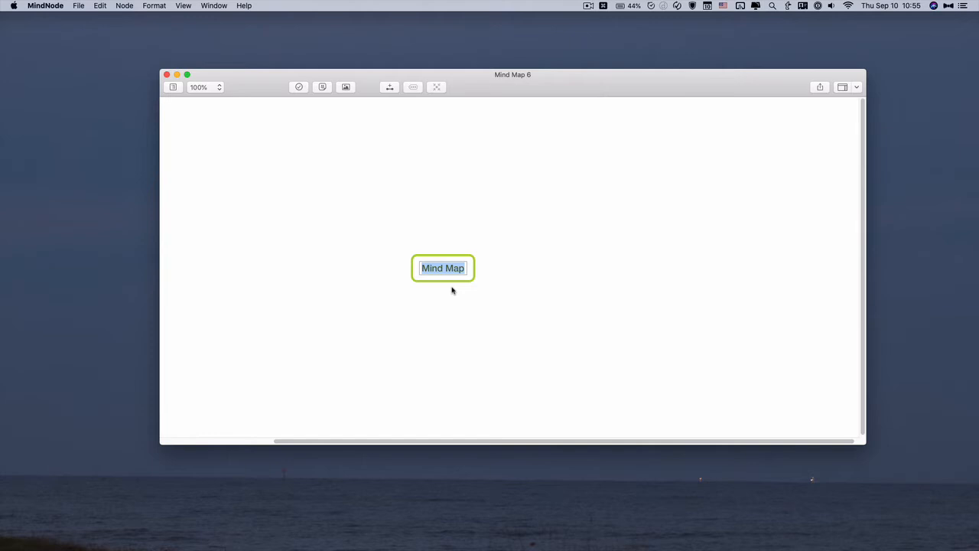
pyautogui.write('MindNode')
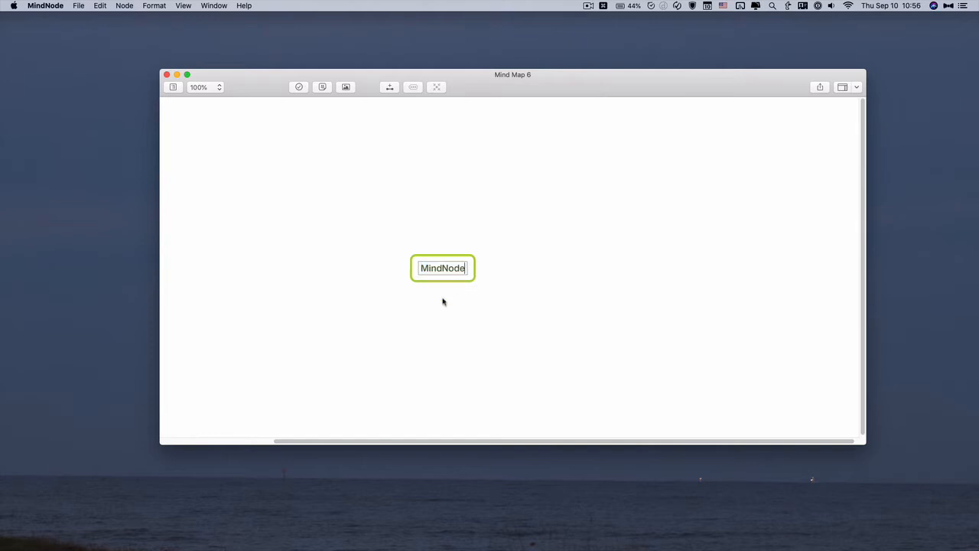
# - Branch the nodes Child and Sibling off MindNode, with Grandchild and Grandsibling under Child, and move Child higher on the canvas
pyautogui.moveTo(478, 277)
pyautogui.click(488, 269)
pyautogui.write('Child')
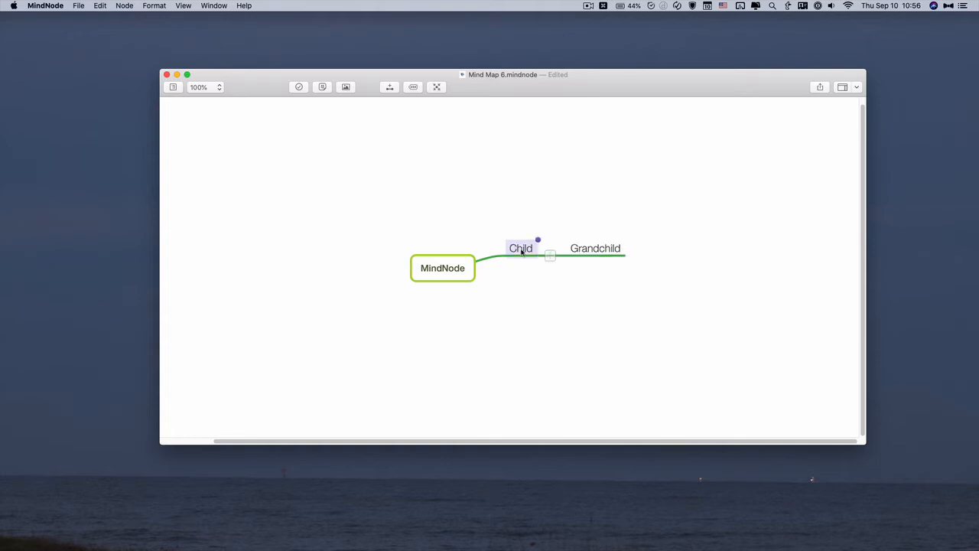
pyautogui.moveTo(521, 251); pyautogui.dragTo(522, 224)
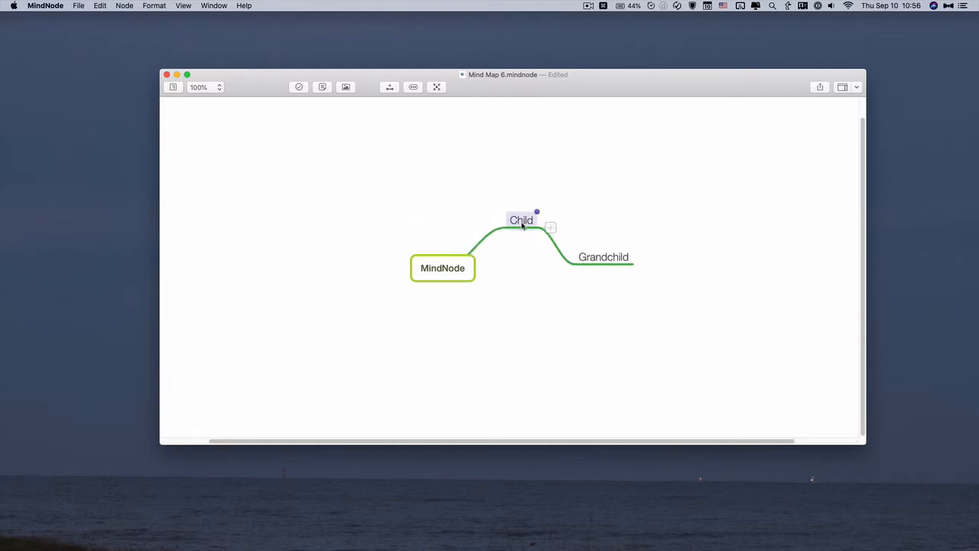
pyautogui.press('Return')
pyautogui.write('Sibling')
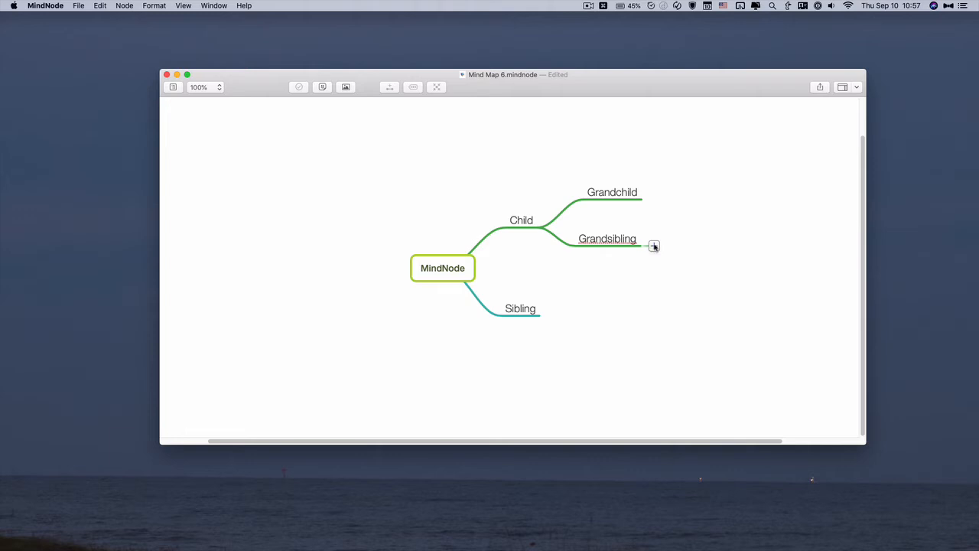
# - Connect MindNode to a new Related Topic main node at its upper left, and bend the connection line into a curve
pyautogui.click(443, 261)
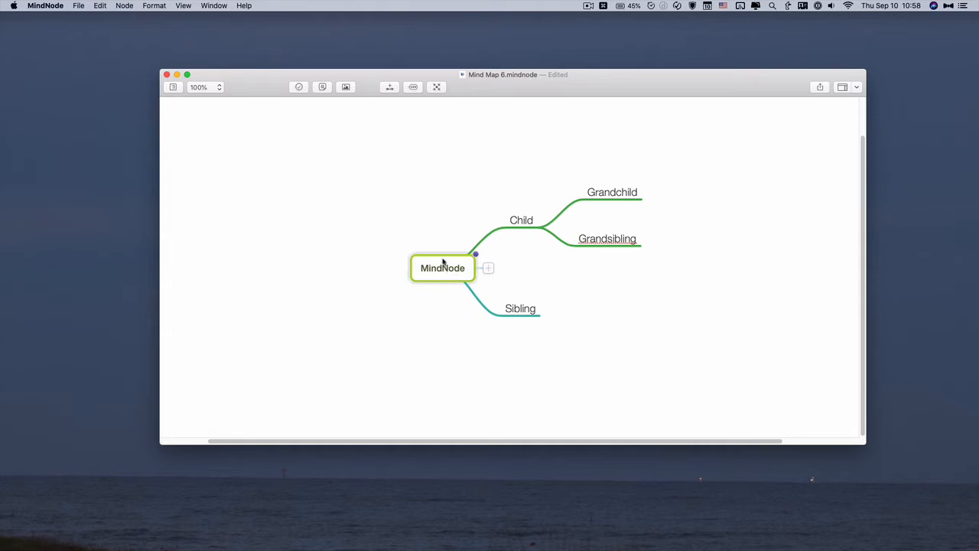
pyautogui.click(390, 88)
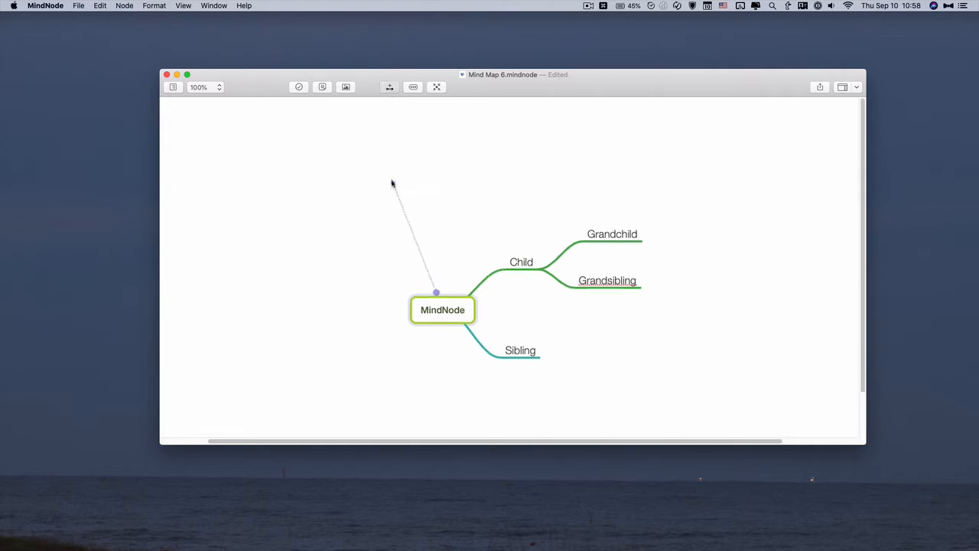
pyautogui.click(330, 243)
pyautogui.press('Return')
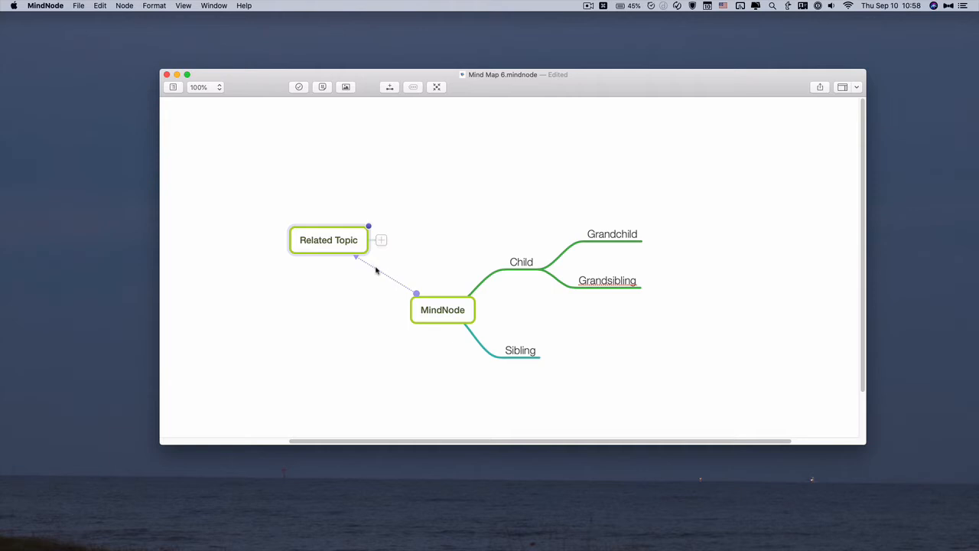
pyautogui.click(379, 273)
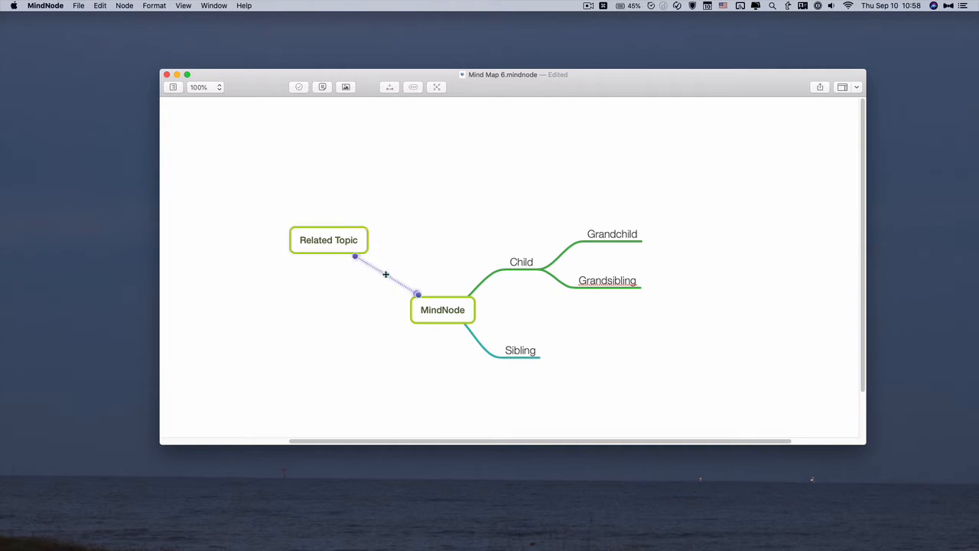
pyautogui.moveTo(385, 274); pyautogui.dragTo(431, 262)
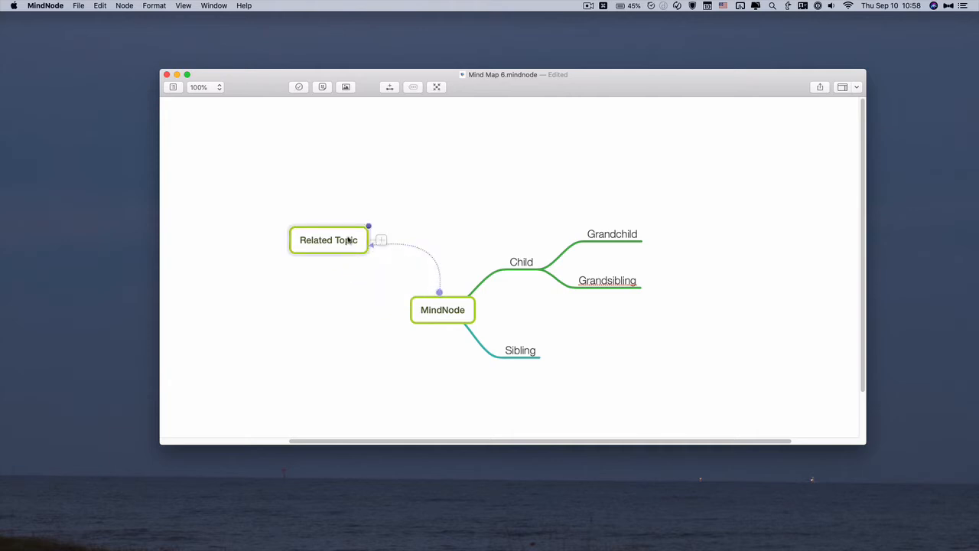
# - Add a child node named "Related topic A" to the Related Topic node
pyautogui.press('Tab')
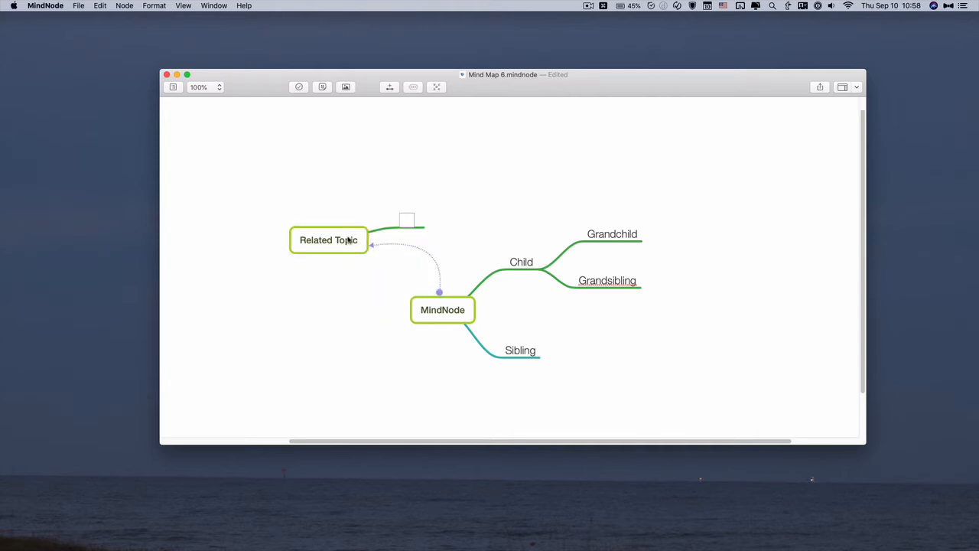
pyautogui.write('Related topic A')
pyautogui.press('Return')
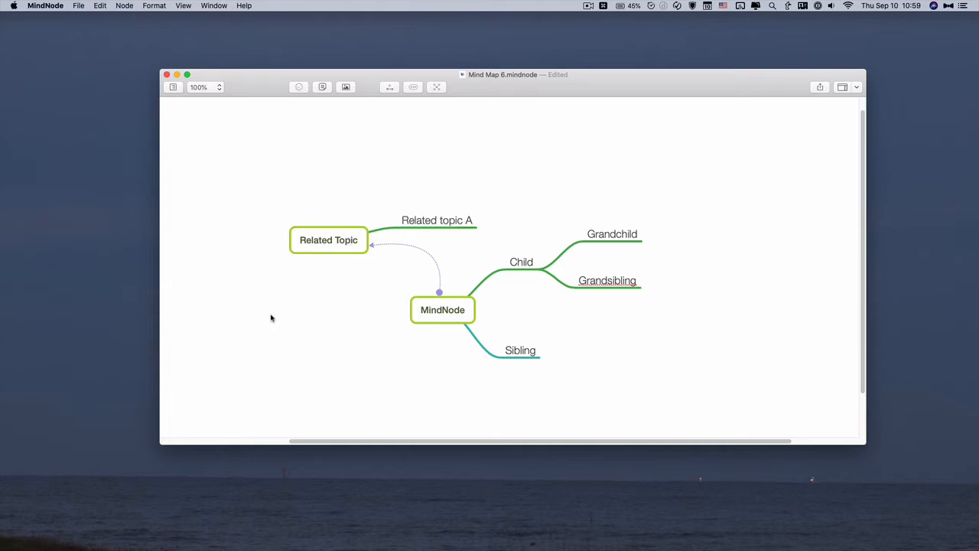
# - Create a separate main node named "Task List" in the empty area below Related Topic
pyautogui.rightClick(270, 318)
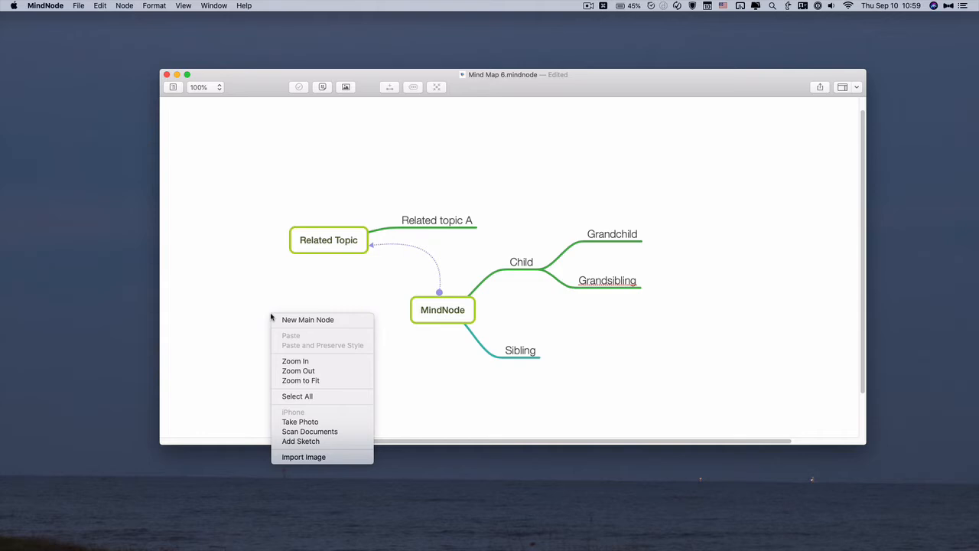
pyautogui.click(313, 324)
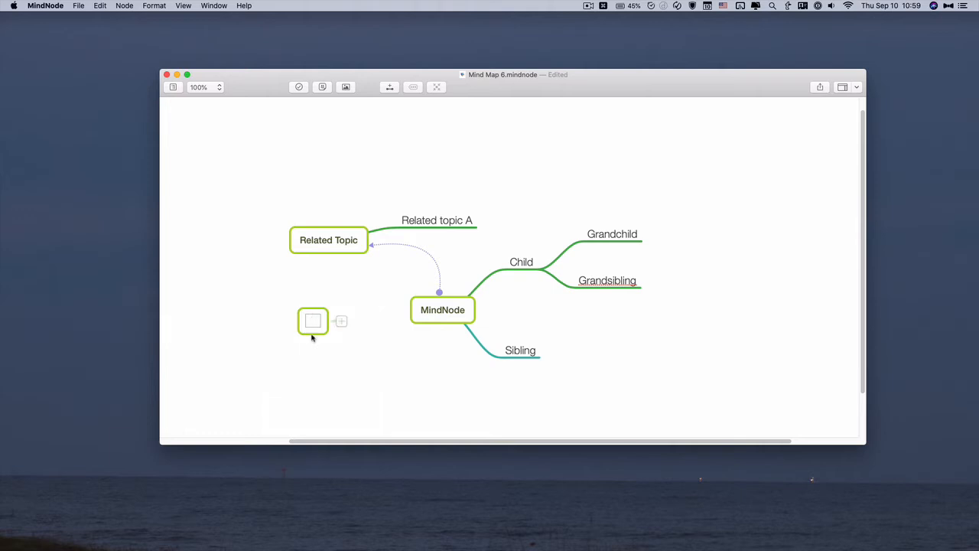
pyautogui.write('Task List')
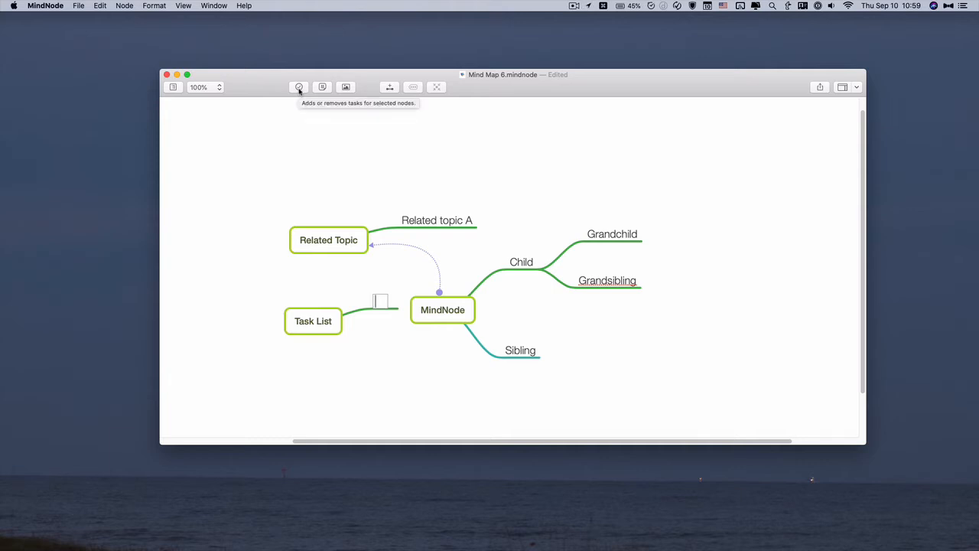
# - Add the task nodes Get groceries, Do Laundry and Clean Kitchen under Task List, enlarging the window and moving Task List away from MindNode
pyautogui.click(299, 89)
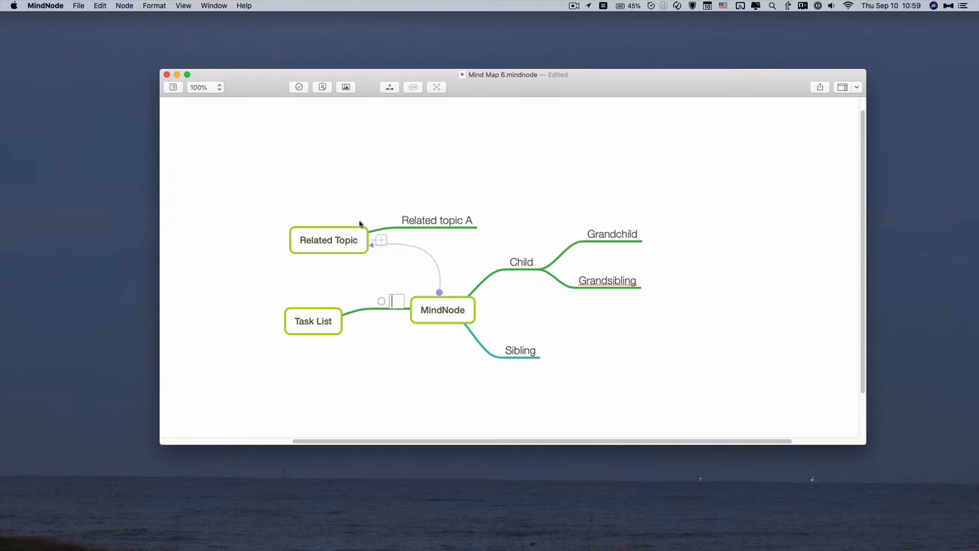
pyautogui.write('G')
pyautogui.moveTo(160, 444); pyautogui.dragTo(68, 485)
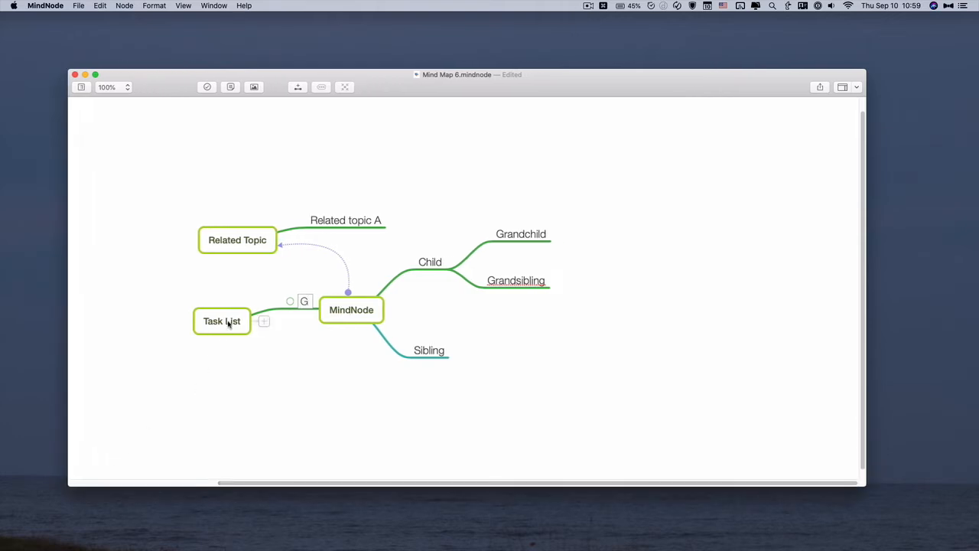
pyautogui.moveTo(228, 324); pyautogui.dragTo(149, 322)
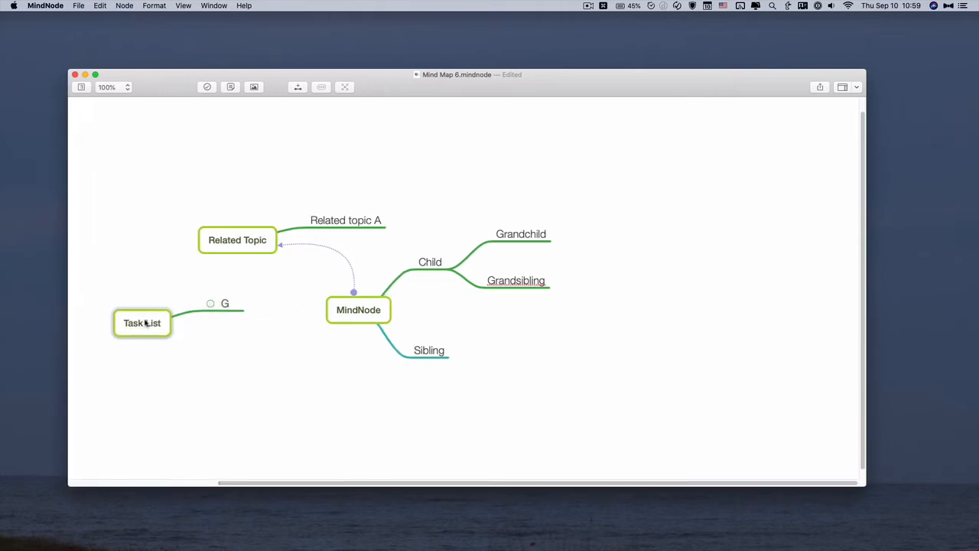
pyautogui.click(238, 306)
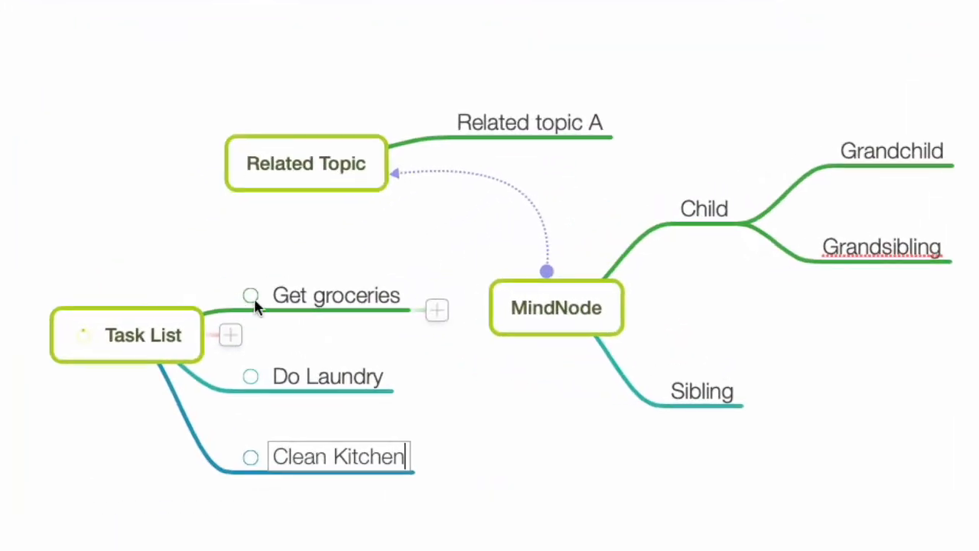
# - Mark Get groceries, Do Laundry and Clean Kitchen as completed, and reset the tasks to incomplete
pyautogui.click(249, 294)
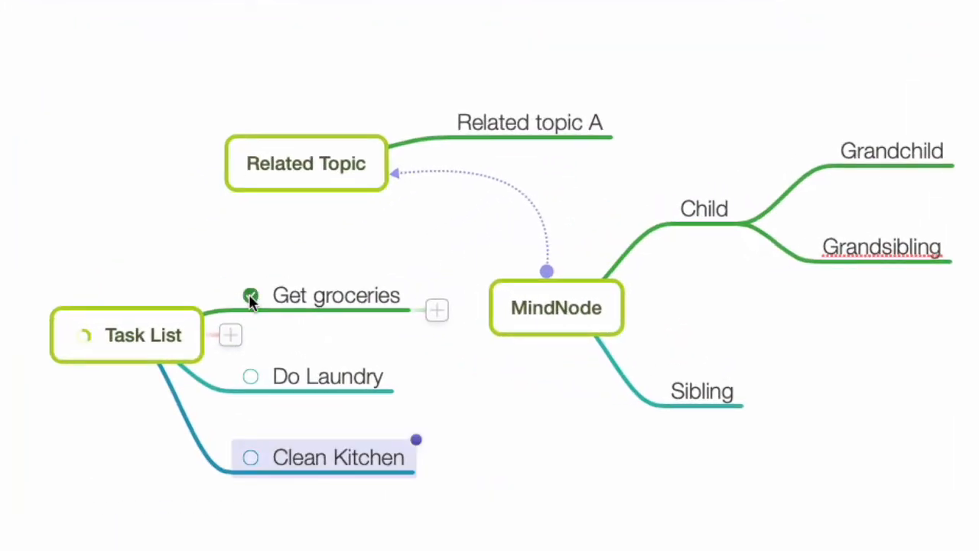
pyautogui.click(250, 376)
pyautogui.click(250, 457)
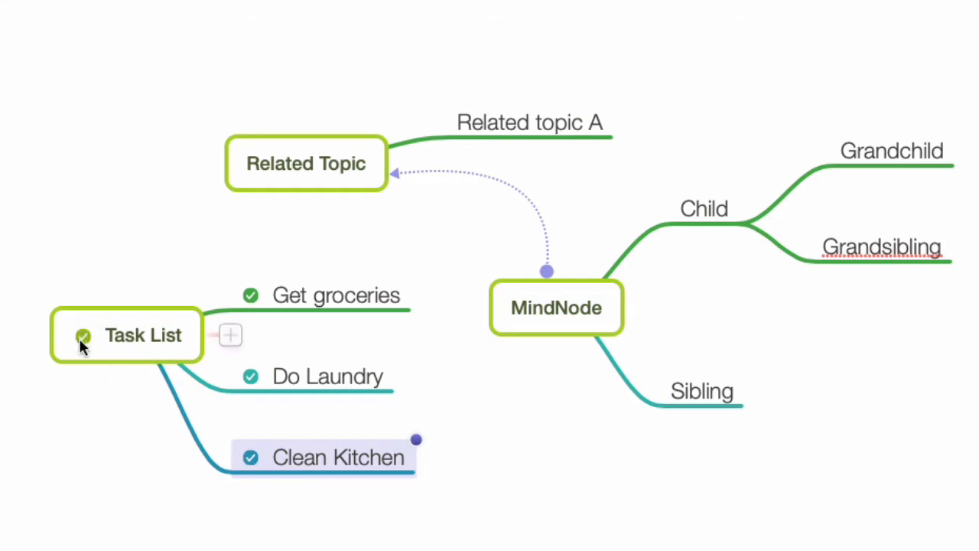
pyautogui.moveTo(79, 342)
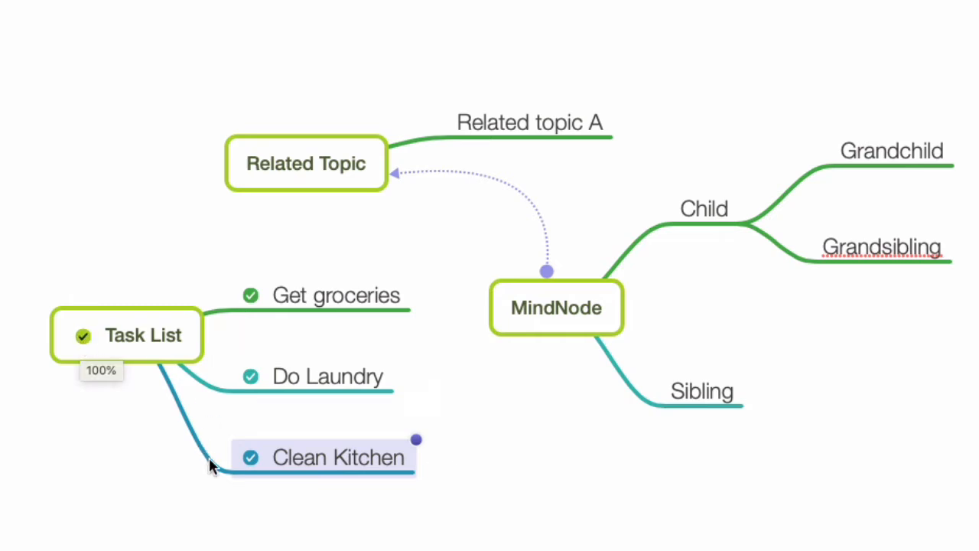
pyautogui.click(248, 460)
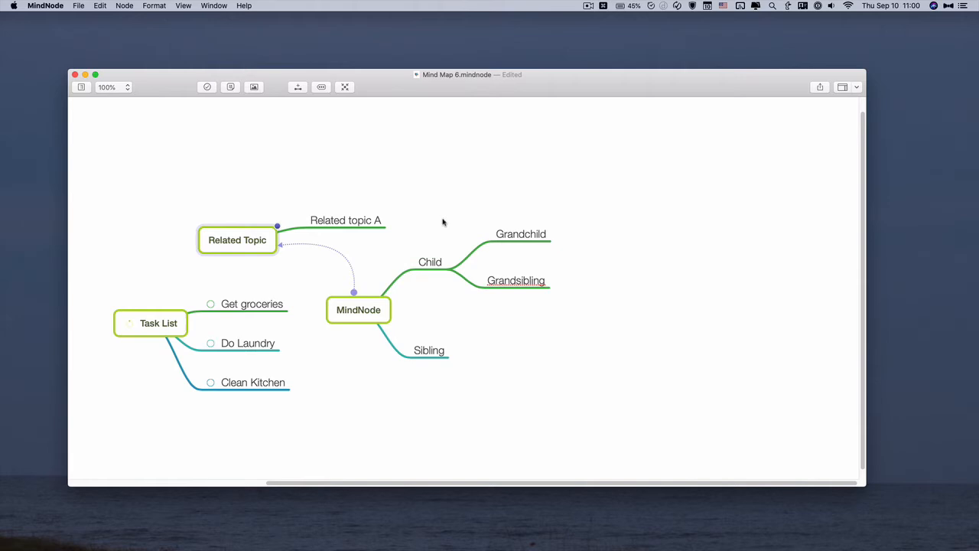
# - Focus on the Related Topic branch and leave focus mode, and do the same for the Grandchild node
pyautogui.moveTo(397, 235)
pyautogui.click(346, 87)
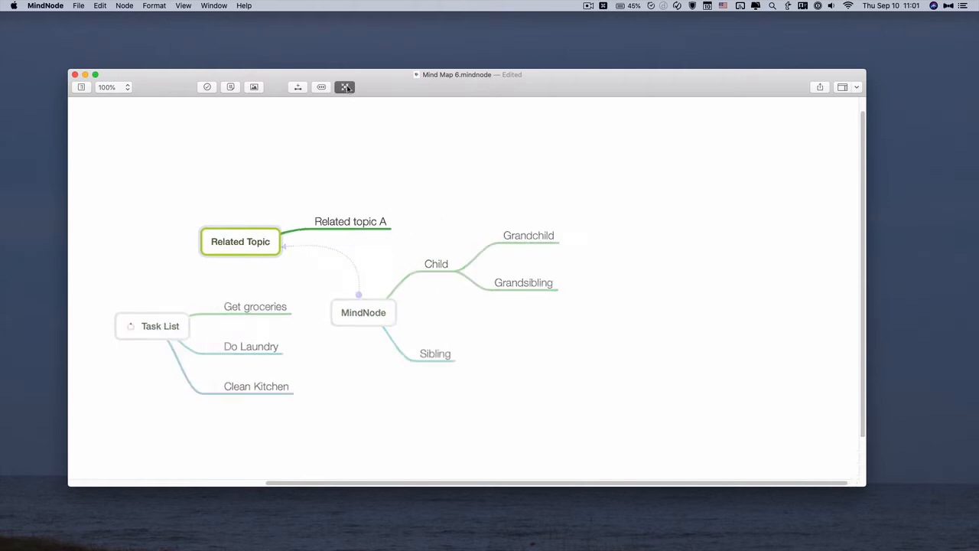
pyautogui.moveTo(437, 279)
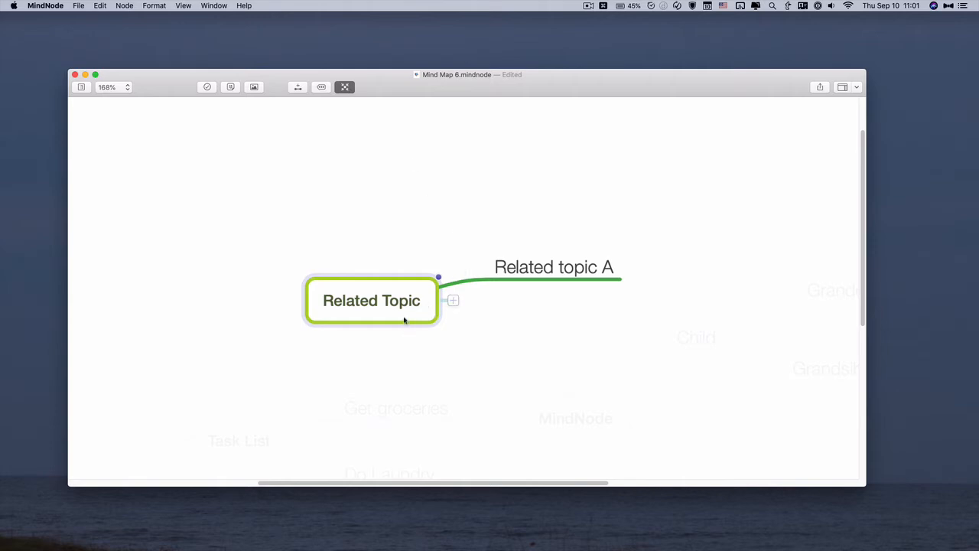
pyautogui.click(345, 87)
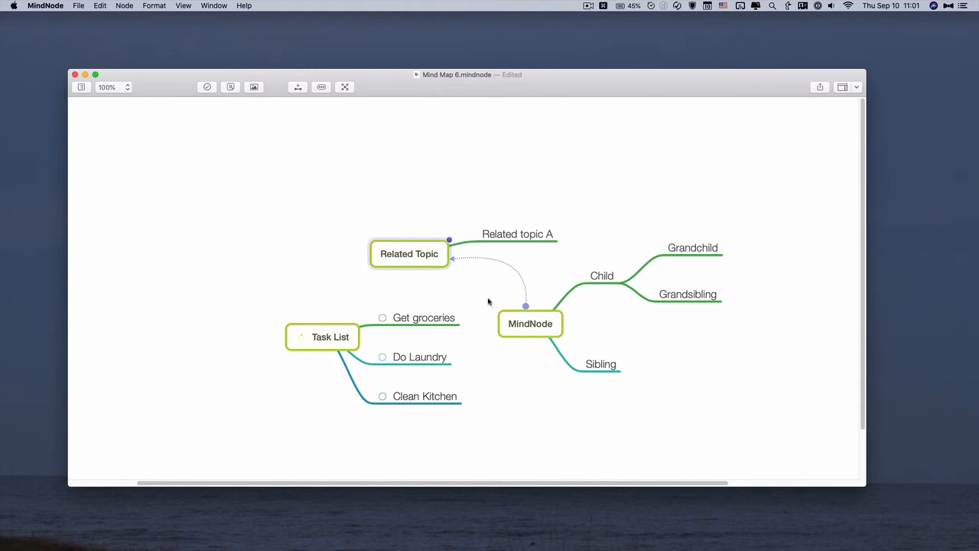
pyautogui.click(691, 251)
pyautogui.click(344, 87)
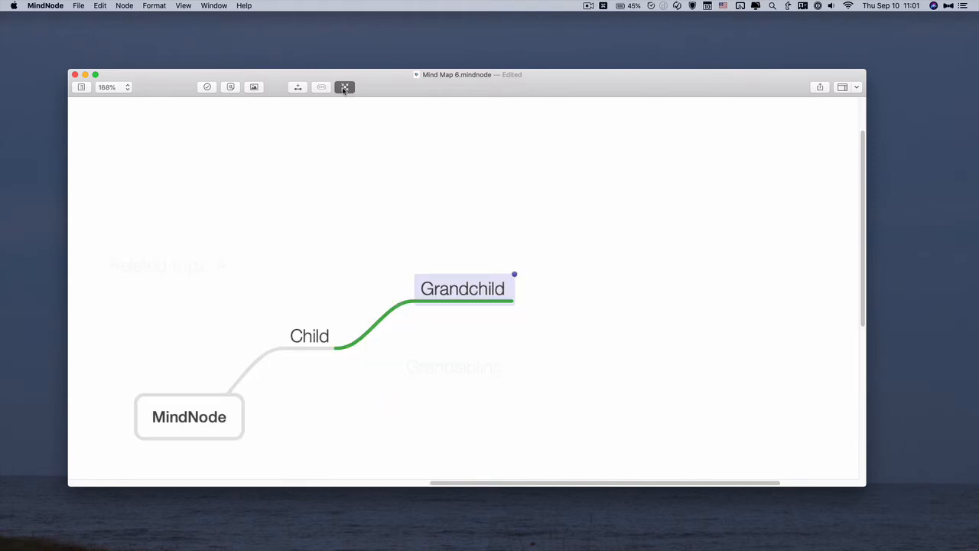
pyautogui.click(345, 87)
# - Fold all of MindNode's child branches and unfold them again, repeating this a few times
pyautogui.click(413, 310)
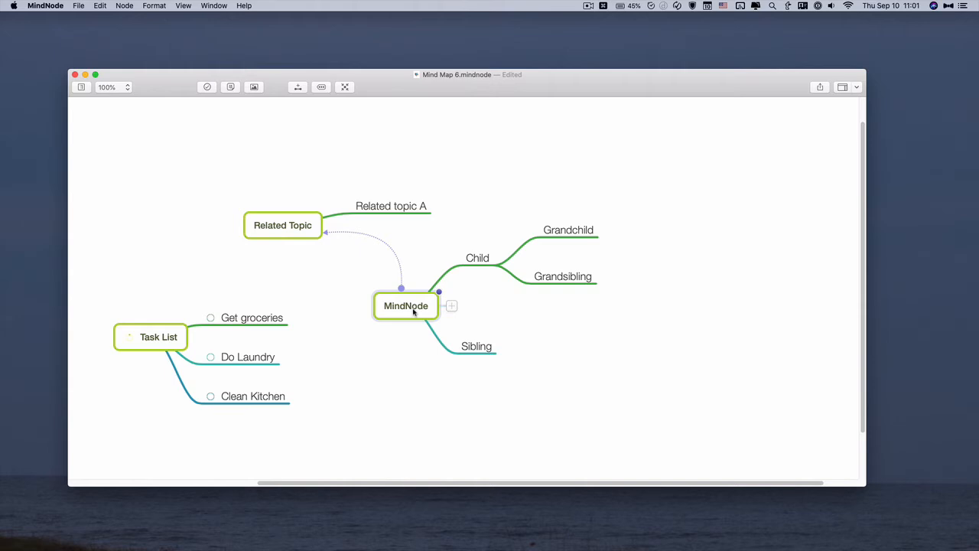
pyautogui.click(321, 87)
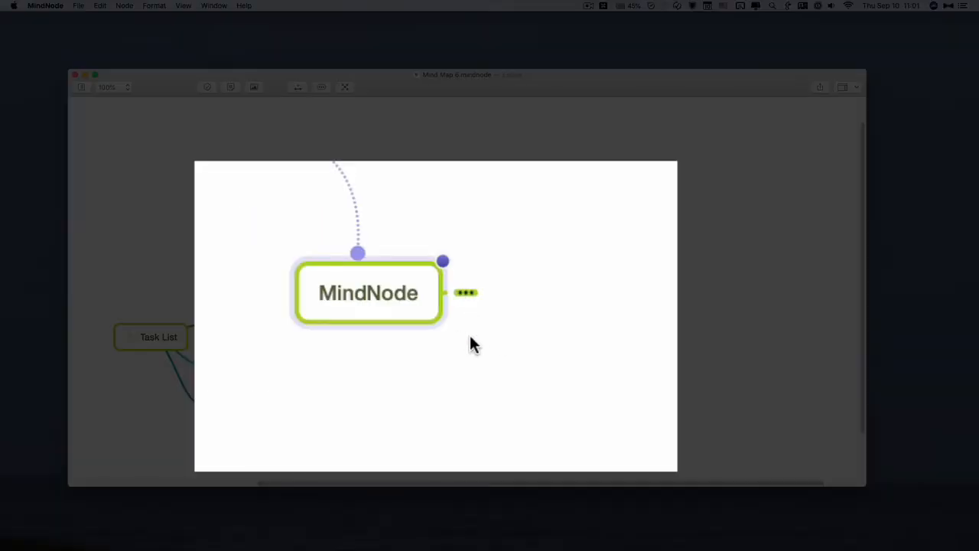
pyautogui.click(451, 306)
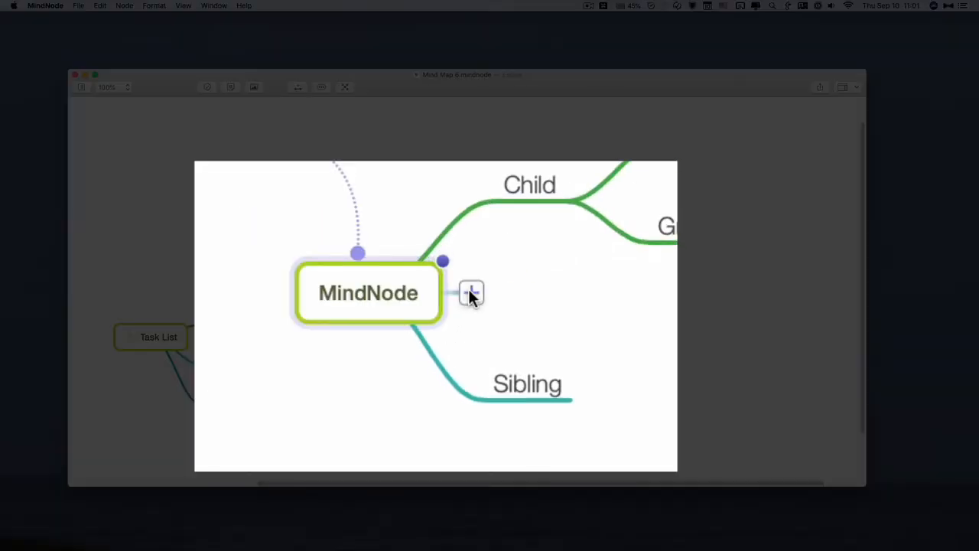
pyautogui.click(321, 87)
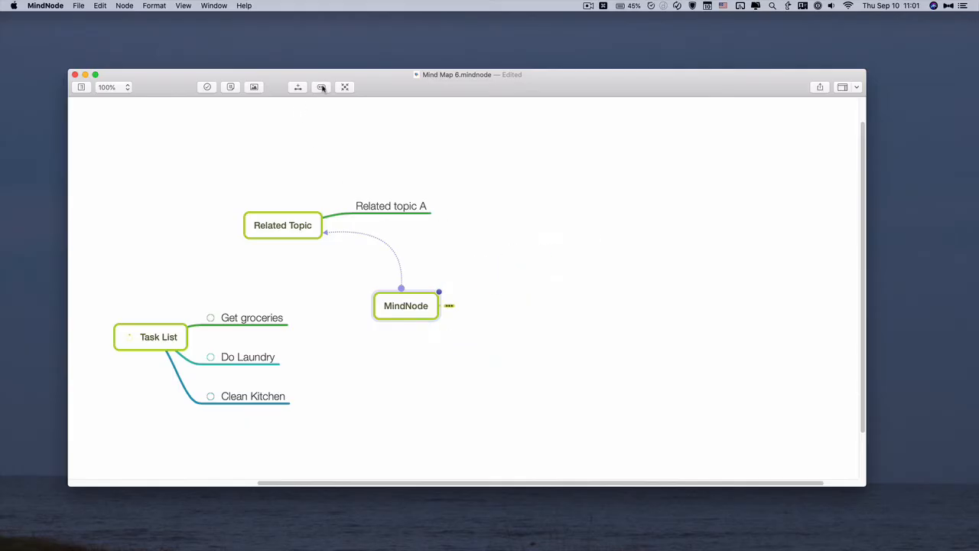
pyautogui.click(321, 87)
pyautogui.click(322, 87)
pyautogui.click(321, 87)
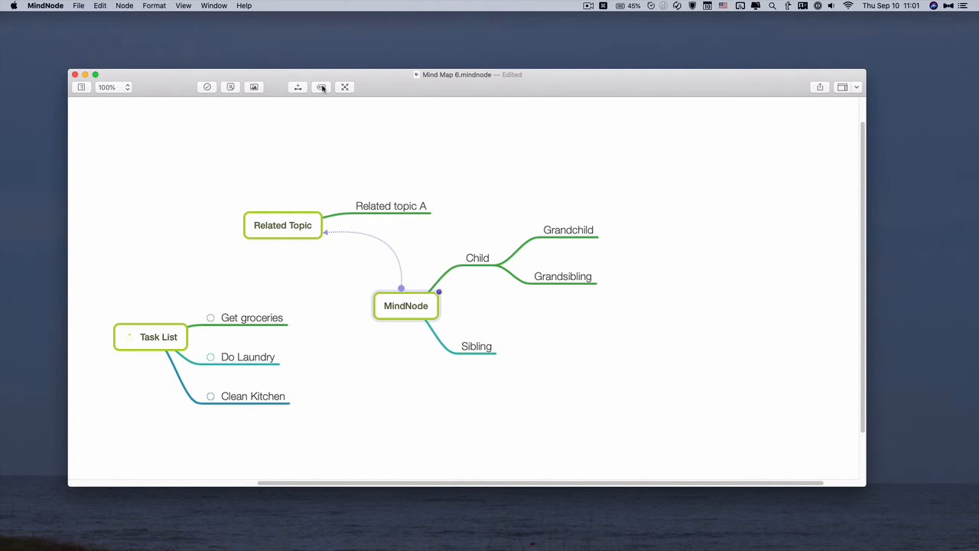
# - Add a child node named "Identification" to MindNode with the tinted ID card sticker
pyautogui.doubleClick(379, 316)
pyautogui.press('Escape')
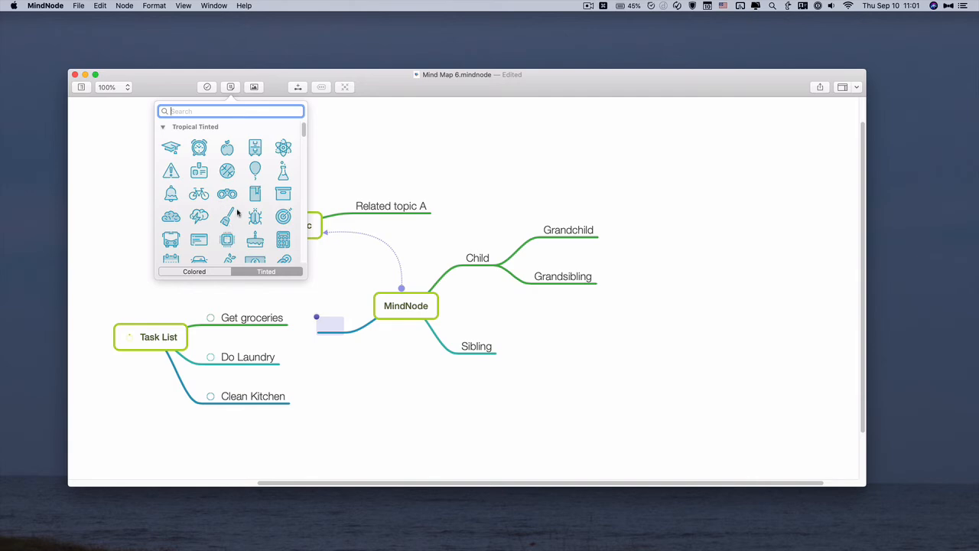
pyautogui.scroll(-3, 237, 213)
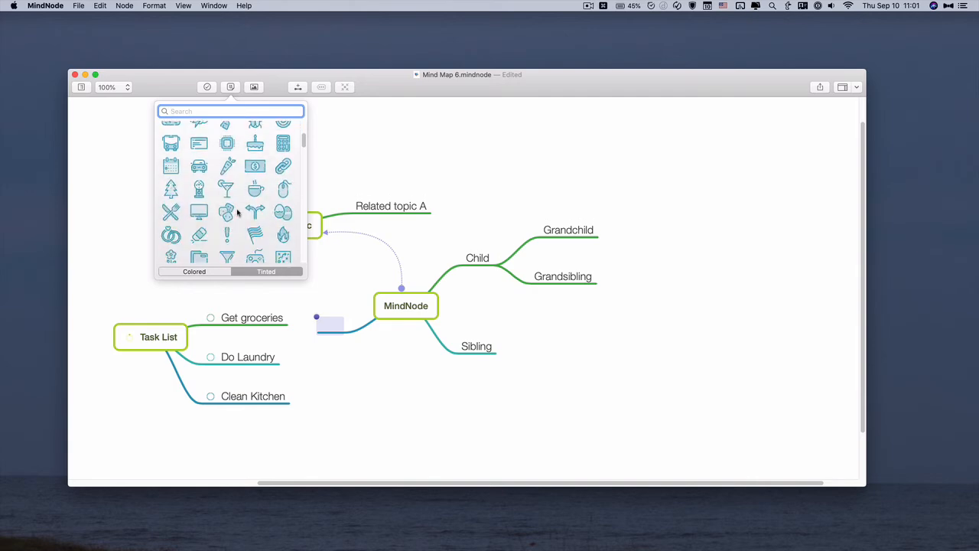
pyautogui.scroll(-10, 237, 213)
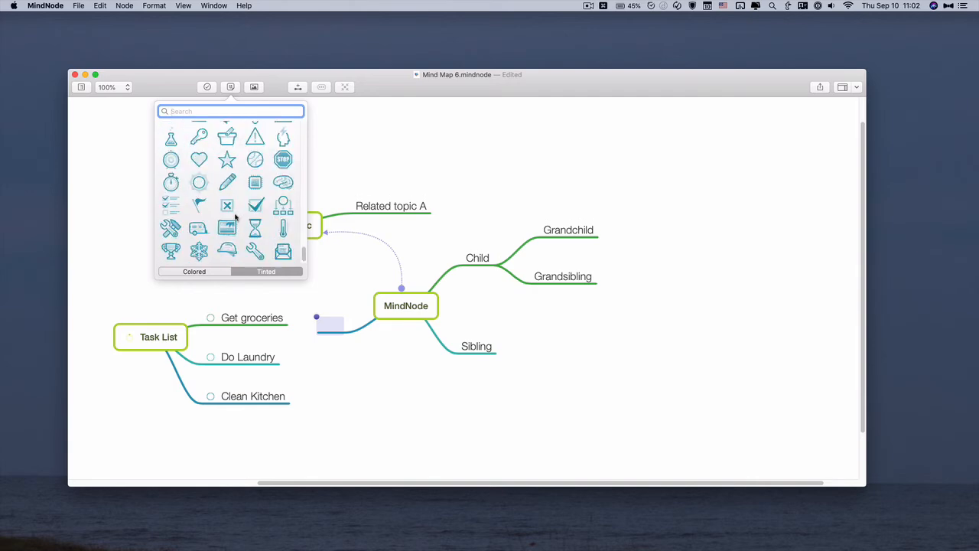
pyautogui.scroll(15, 235, 217)
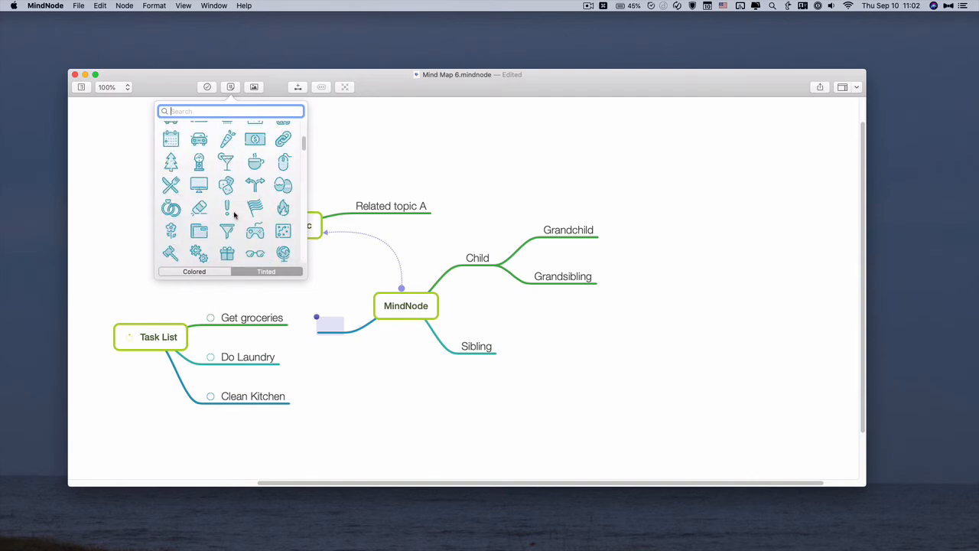
pyautogui.click(199, 163)
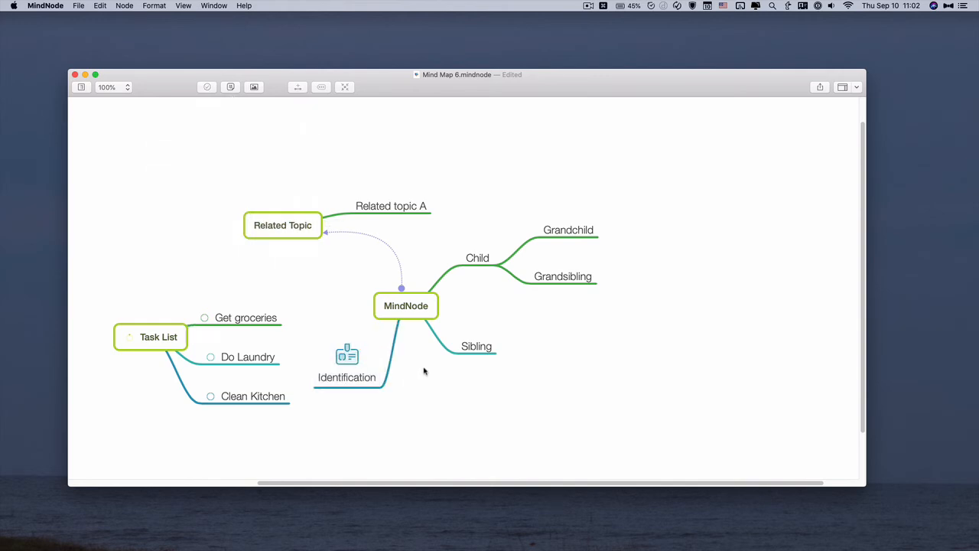
# - Insert the photo IMG_2361.HEIC as a separate main node in the empty area below Grandsibling, and connect it to MindNode
pyautogui.click(256, 87)
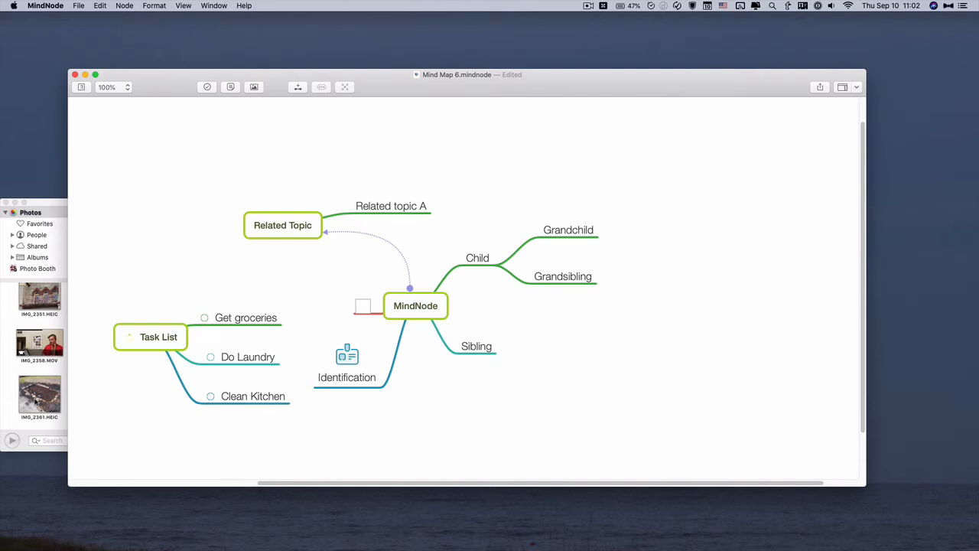
pyautogui.moveTo(364, 305); pyautogui.dragTo(325, 310)
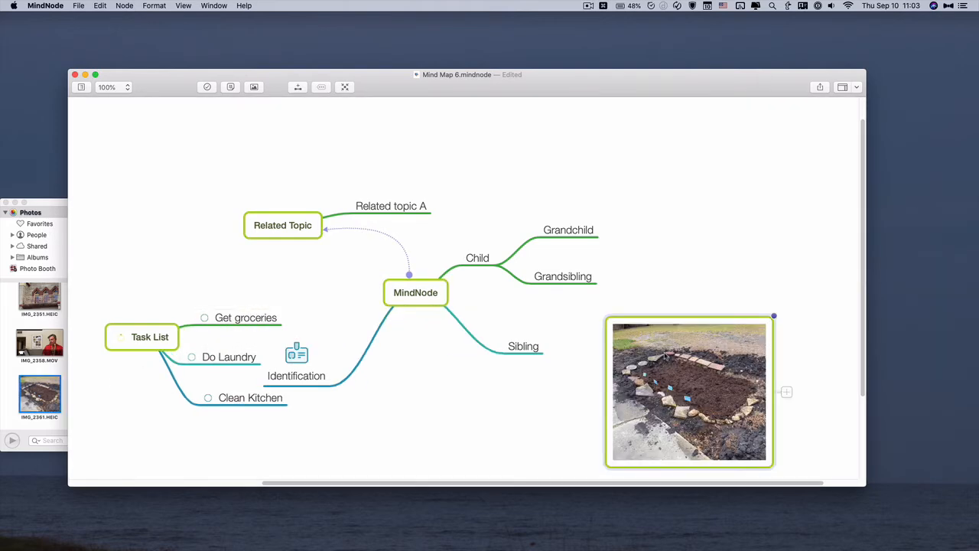
pyautogui.rightClick(664, 357)
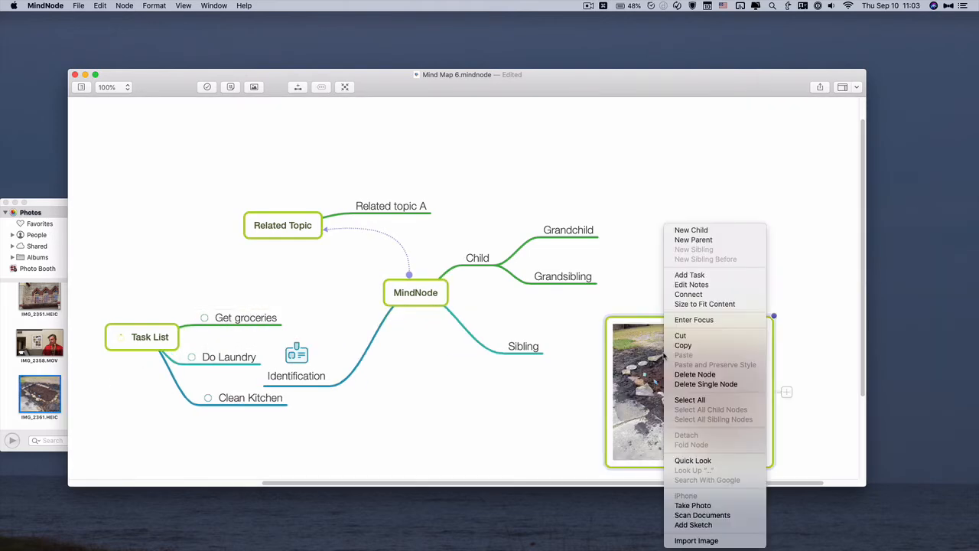
pyautogui.click(687, 294)
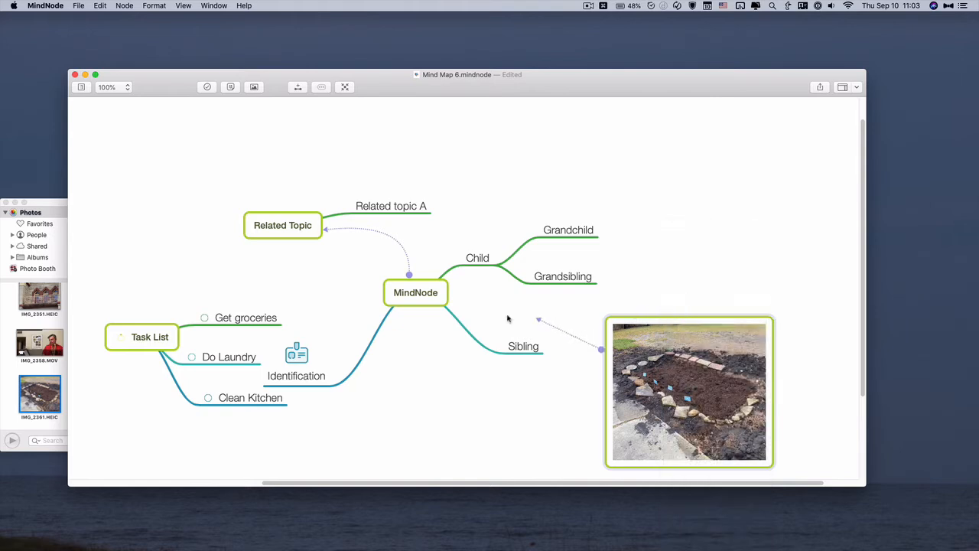
pyautogui.click(445, 304)
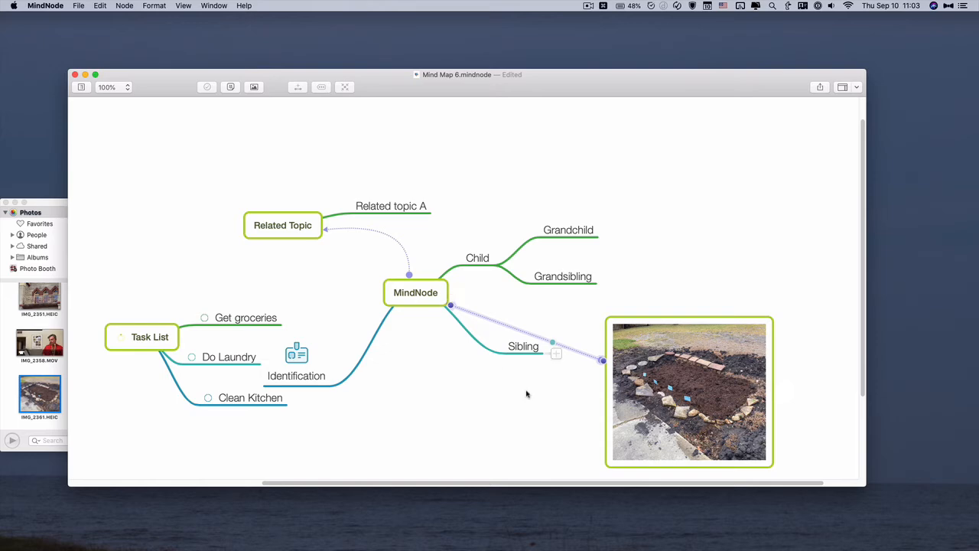
pyautogui.click(403, 298)
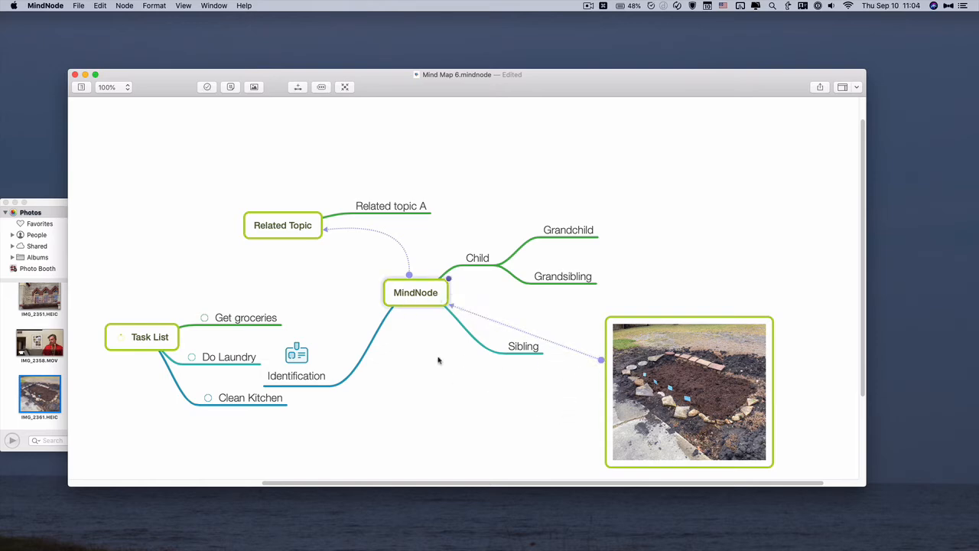
# - Attach the photo under a new empty child of MindNode, keeping it beside Sibling, and delete the dotted connection between the photo and MindNode
pyautogui.moveTo(431, 304)
pyautogui.click(462, 294)
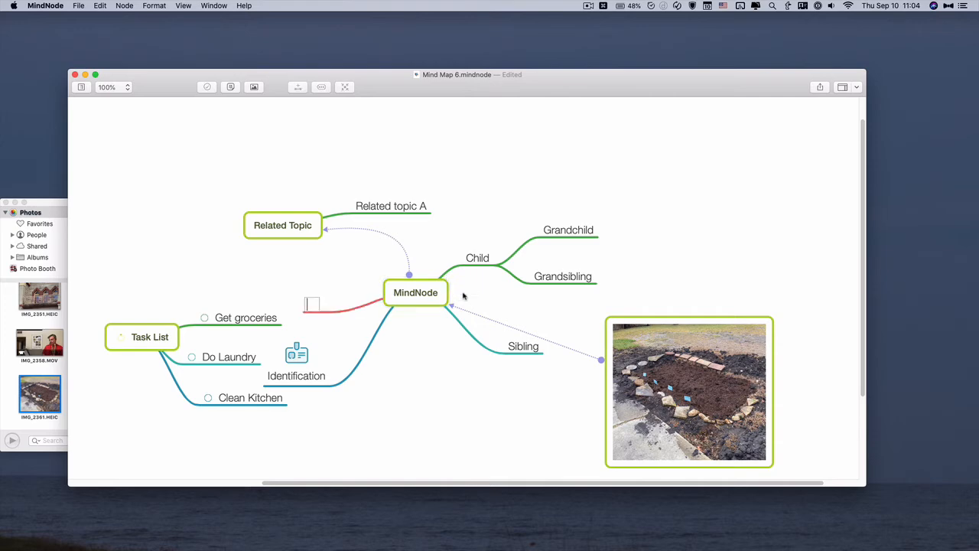
pyautogui.moveTo(664, 378)
pyautogui.moveTo(664, 377); pyautogui.dragTo(310, 308)
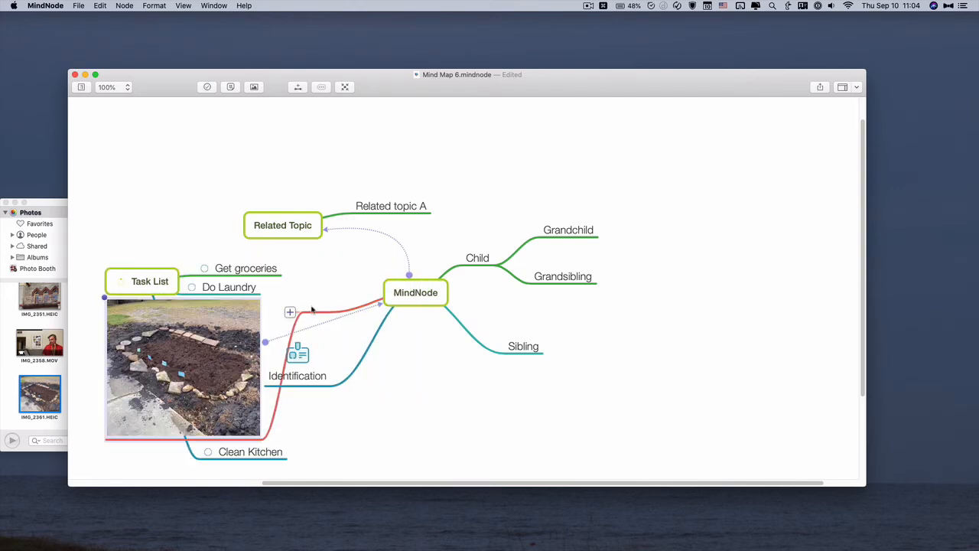
pyautogui.moveTo(211, 355); pyautogui.dragTo(688, 370)
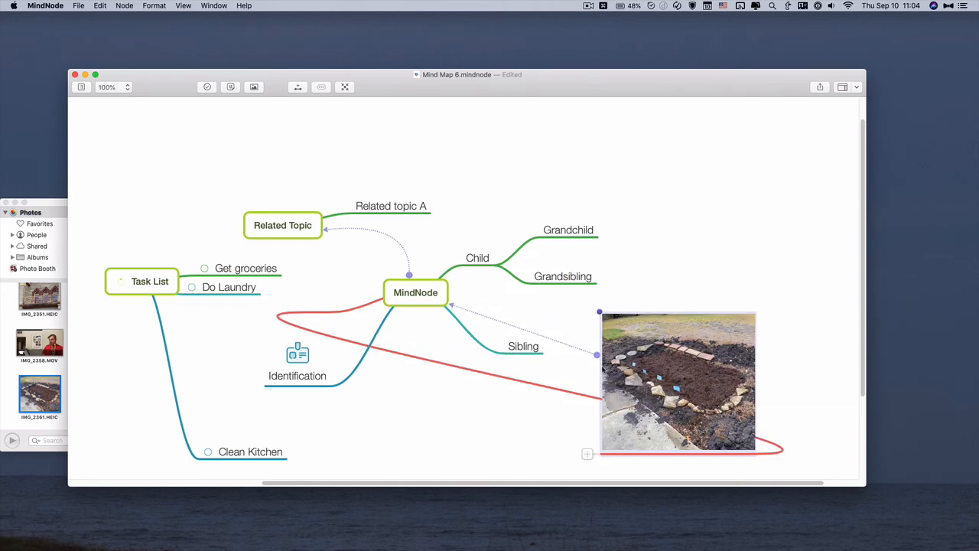
pyautogui.click(593, 354)
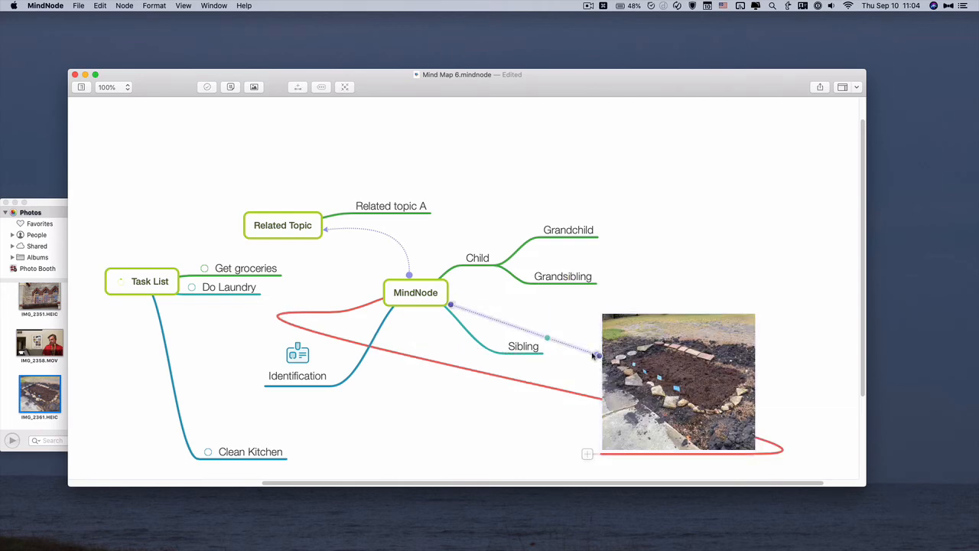
pyautogui.press('BackSpace')
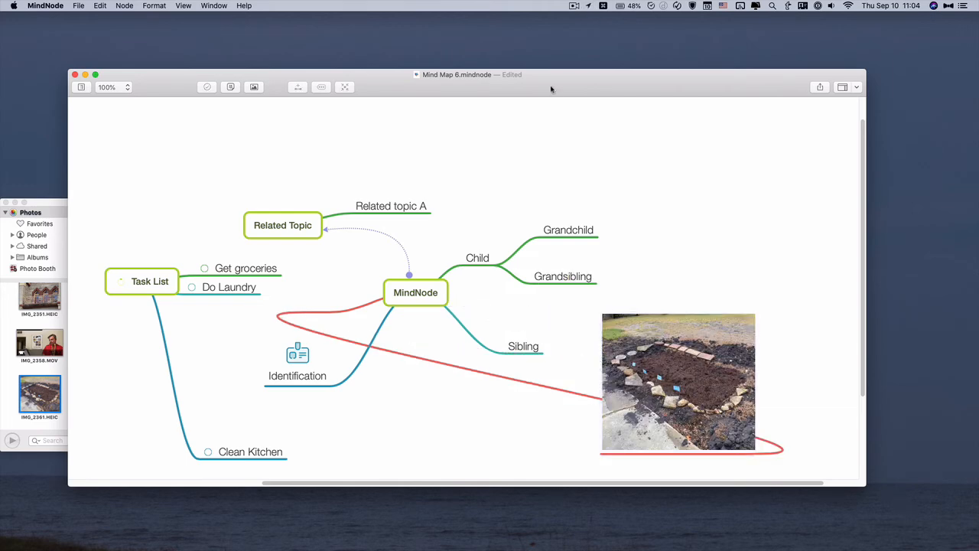
# - Title the photo node "Garden" and show its style settings in a moved and widened mind map window
pyautogui.moveTo(551, 87); pyautogui.dragTo(513, 53)
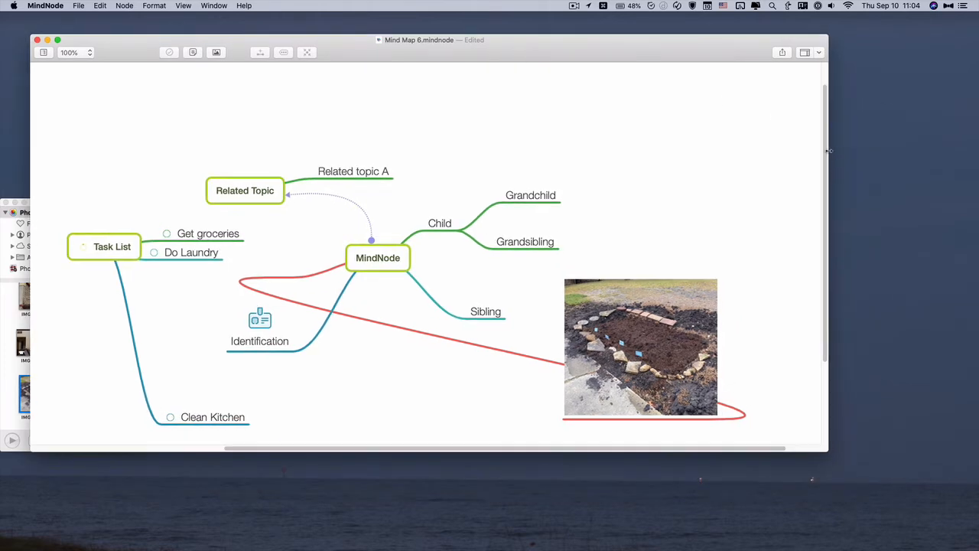
pyautogui.moveTo(828, 151); pyautogui.dragTo(900, 165)
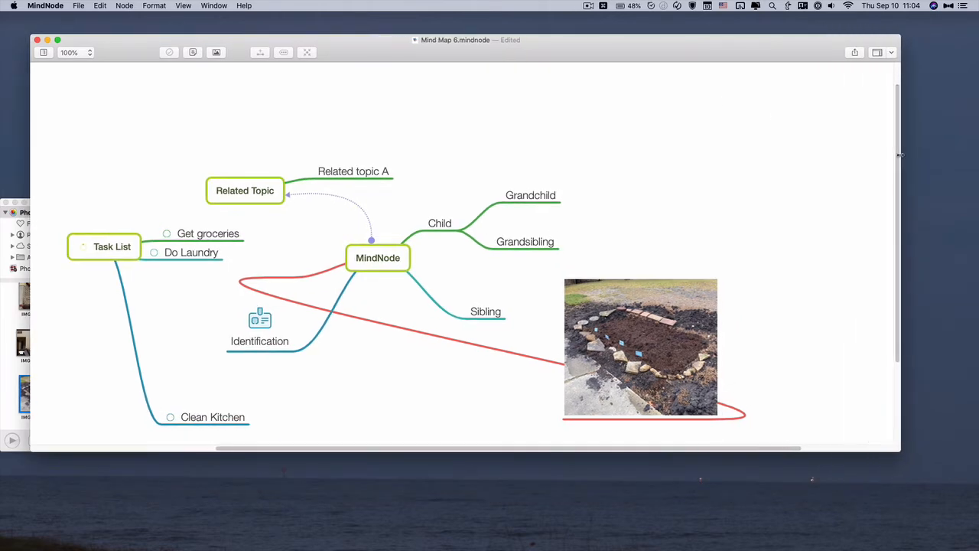
pyautogui.click(877, 52)
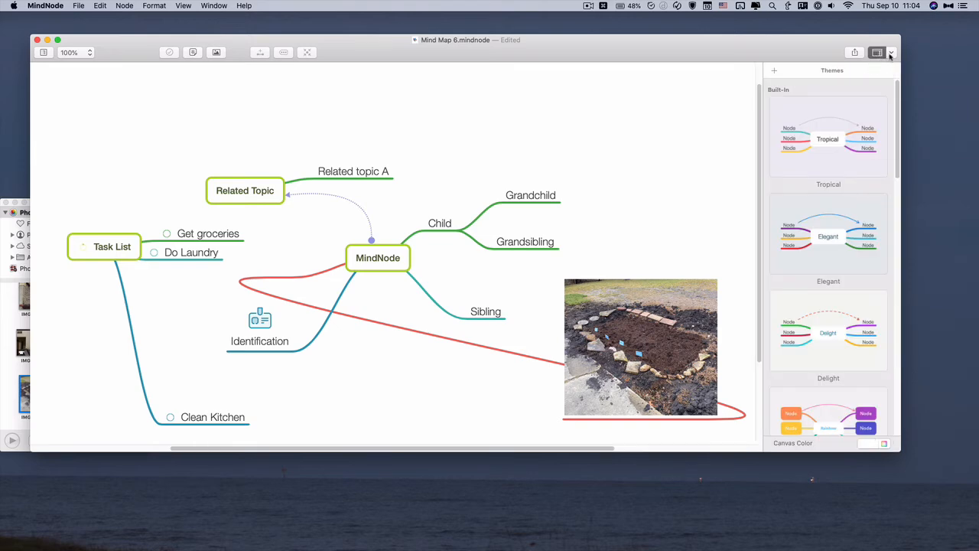
pyautogui.click(890, 54)
pyautogui.click(893, 68)
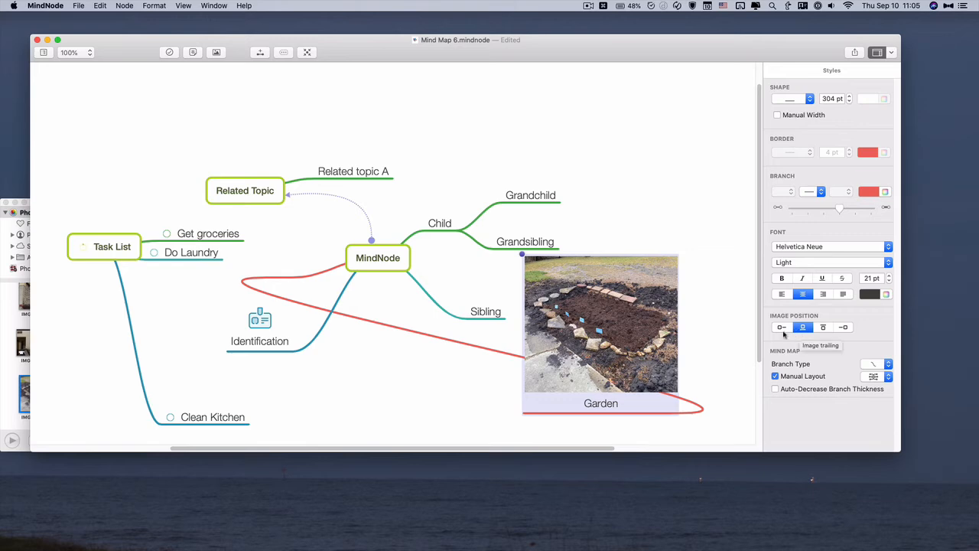
# - Try placing the Garden photo before, after and below its title, and return it above the title
pyautogui.click(780, 328)
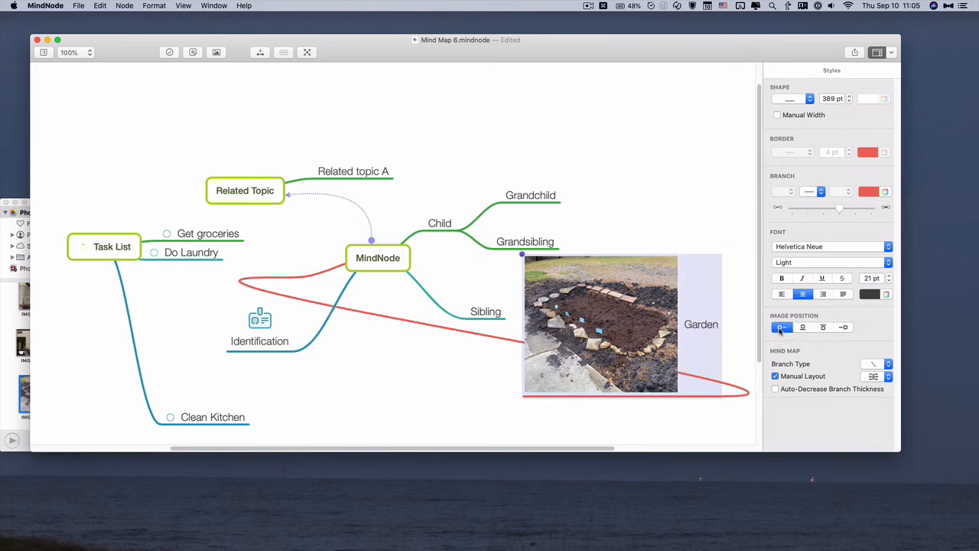
pyautogui.click(842, 327)
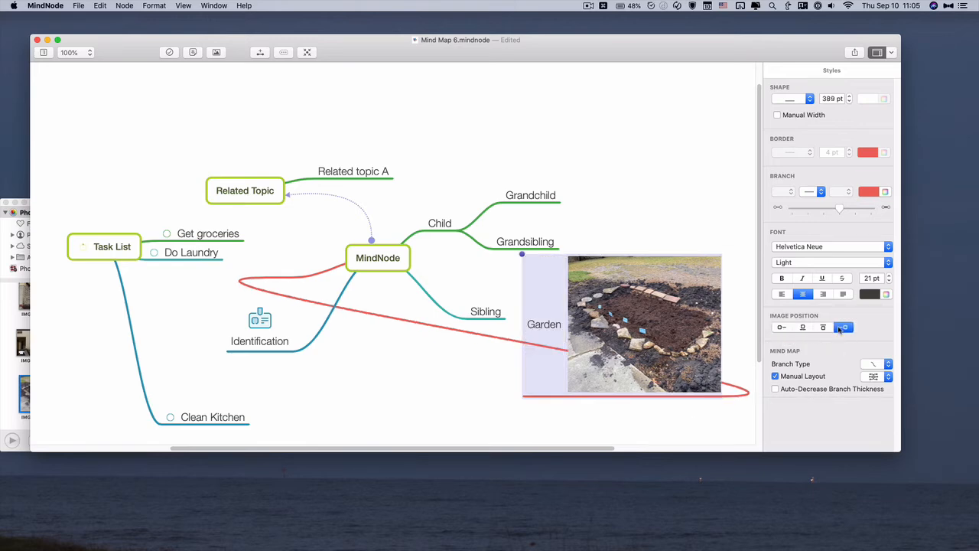
pyautogui.click(822, 327)
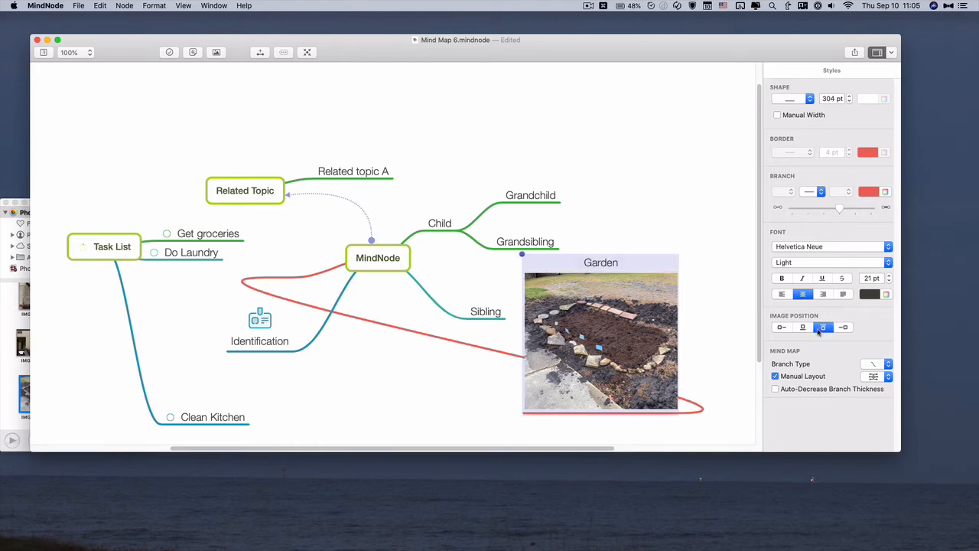
pyautogui.click(802, 328)
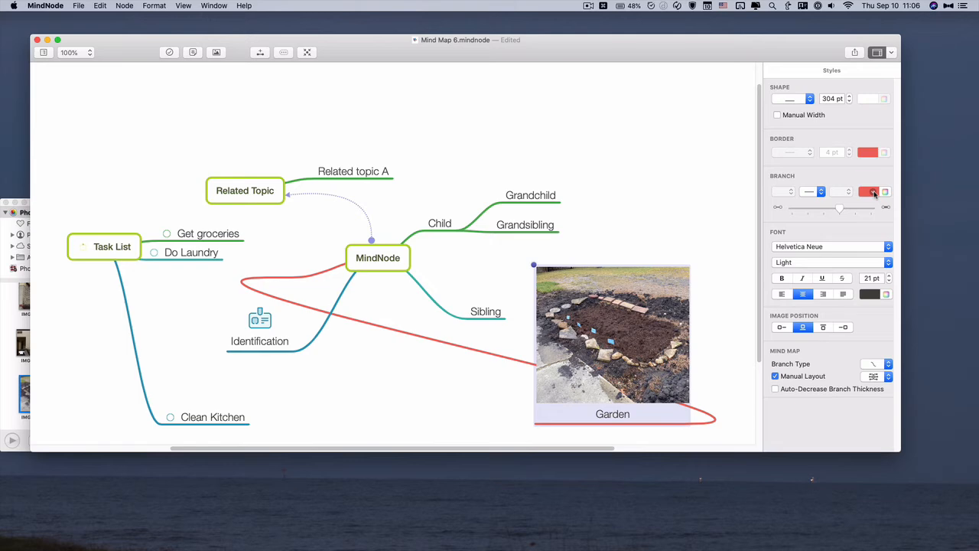
# - Color the Garden node's branch green, trying a dotted line and settling on a dashed one
pyautogui.click(874, 192)
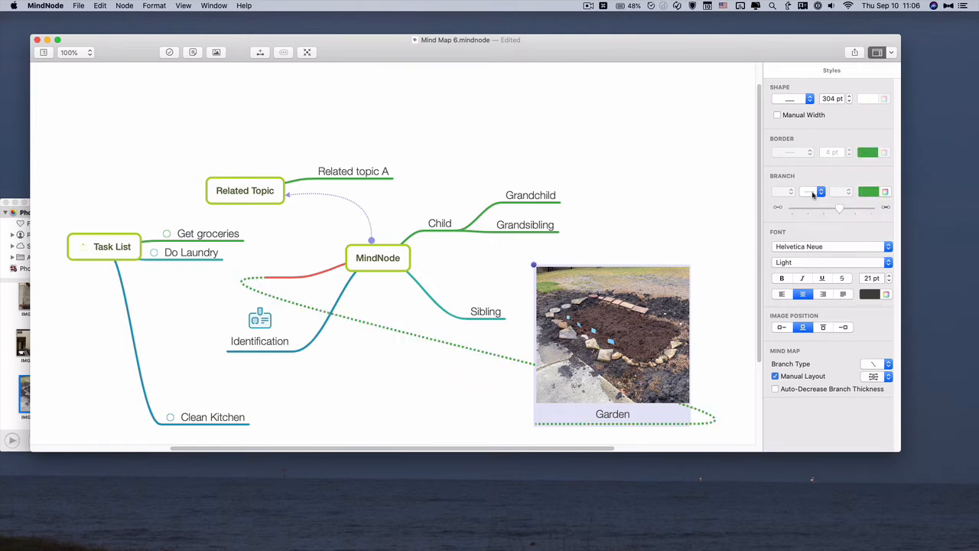
pyautogui.click(813, 195)
pyautogui.click(815, 208)
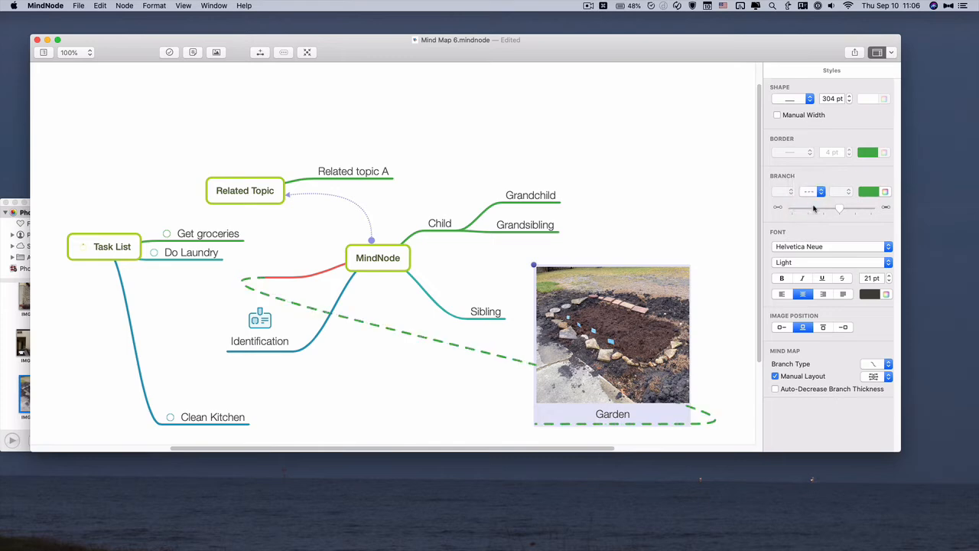
# - Change the Garden node's branch to a solid, thicker line and review its font weights, keeping Light
pyautogui.click(813, 193)
pyautogui.click(812, 169)
pyautogui.moveTo(839, 209)
pyautogui.mouseDown()
pyautogui.moveTo(869, 211)
pyautogui.moveTo(813, 216)
pyautogui.moveTo(850, 221)
pyautogui.mouseUp()
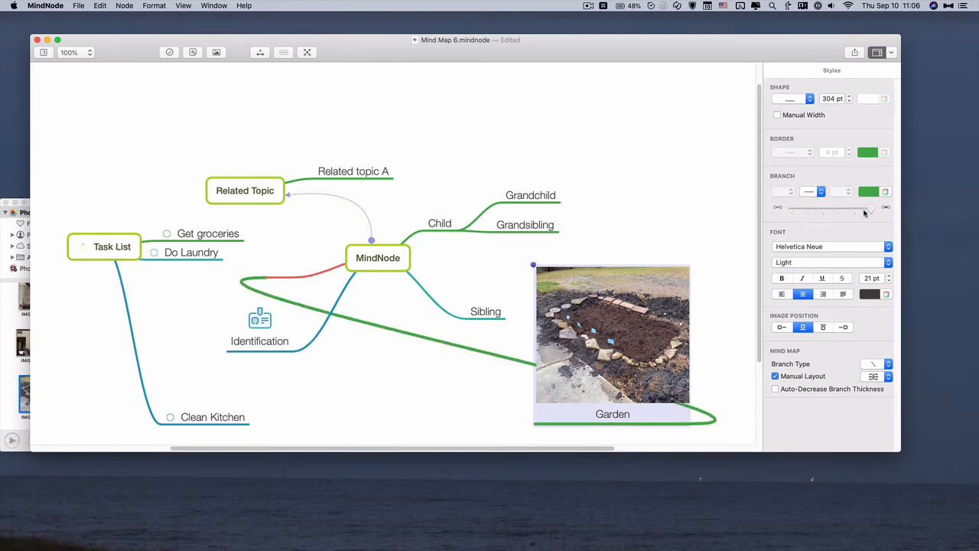
pyautogui.click(824, 262)
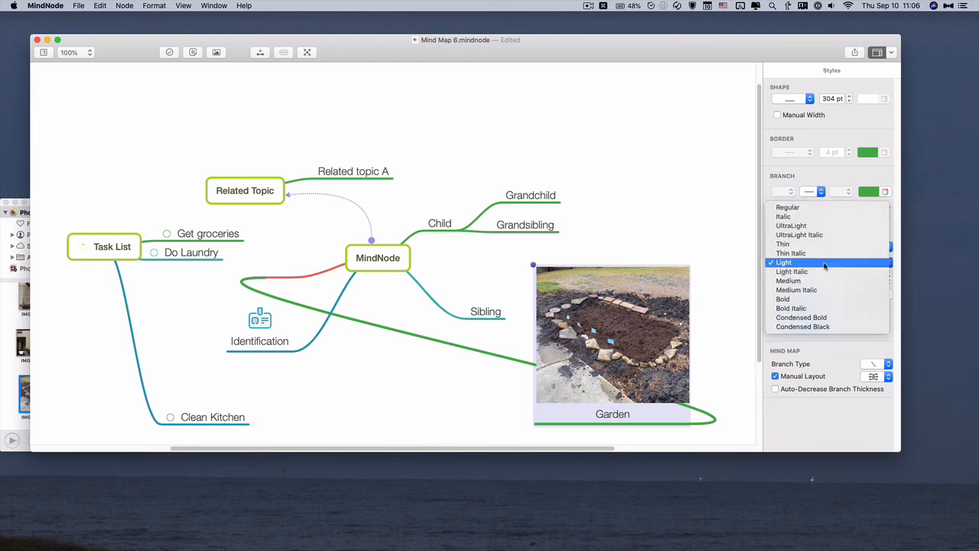
pyautogui.click(826, 262)
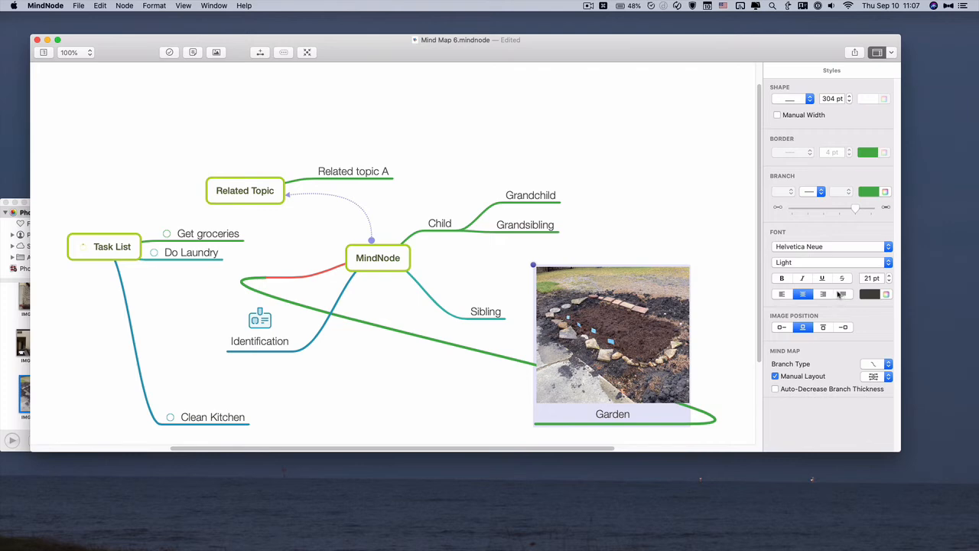
# - Give the Grandchild node a Pill shape and the Child node a Rounded shape
pyautogui.click(793, 99)
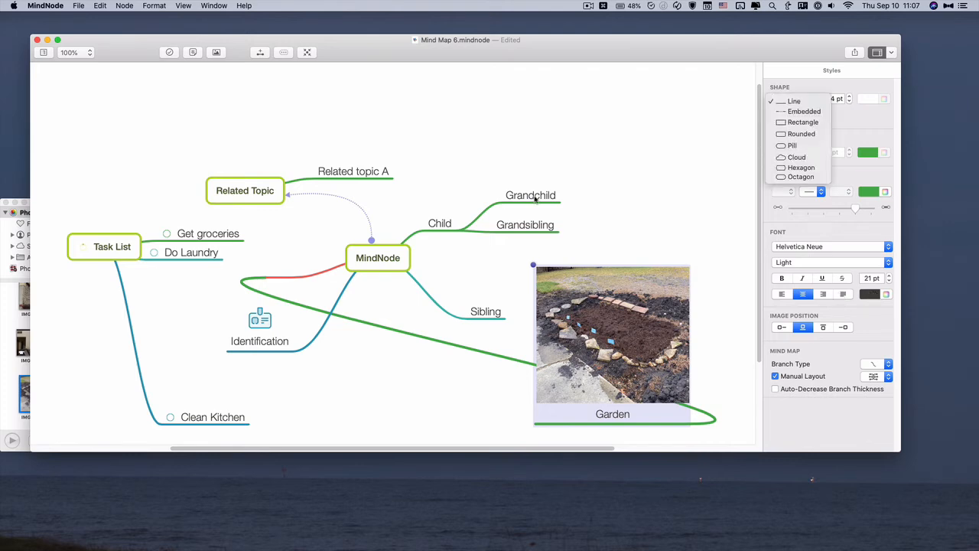
pyautogui.click(536, 199)
pyautogui.click(536, 198)
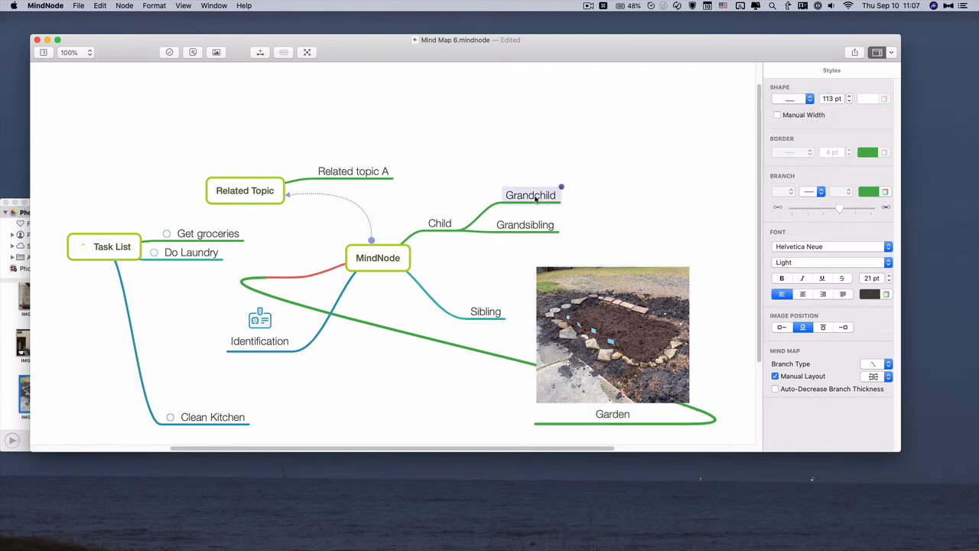
pyautogui.click(787, 101)
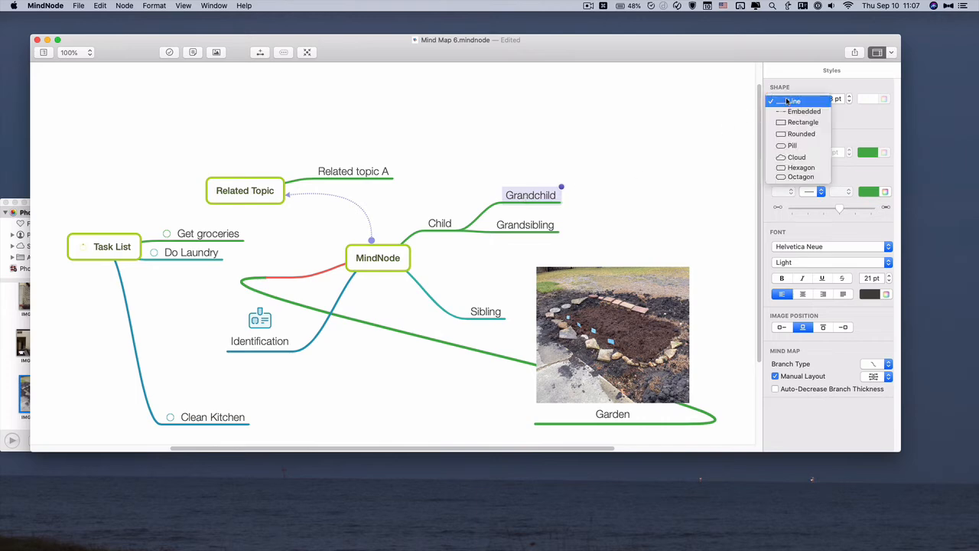
pyautogui.click(793, 147)
pyautogui.click(450, 220)
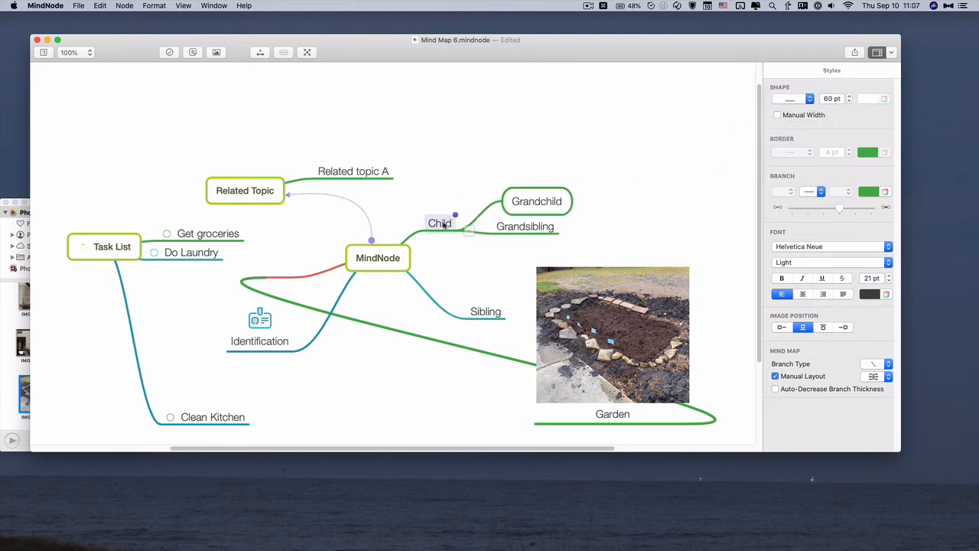
pyautogui.click(801, 100)
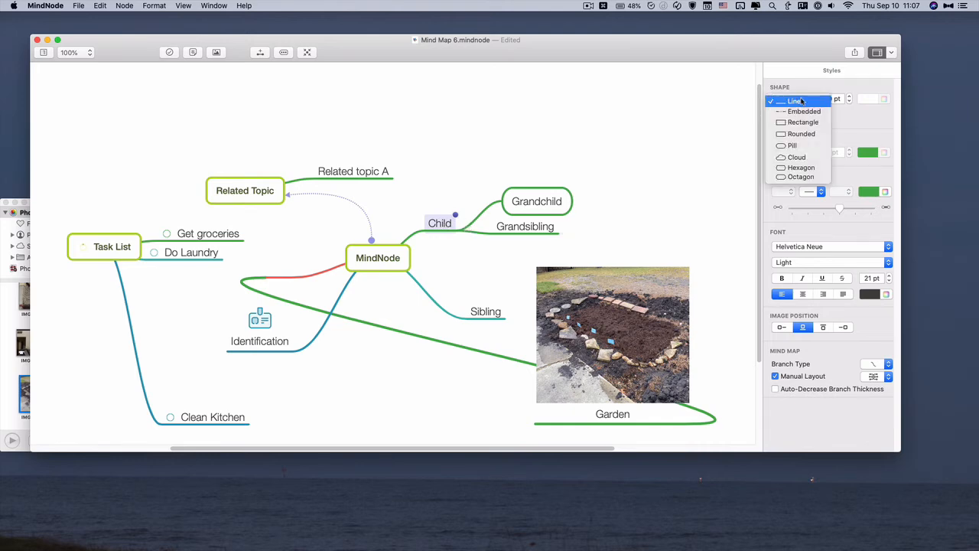
pyautogui.click(800, 134)
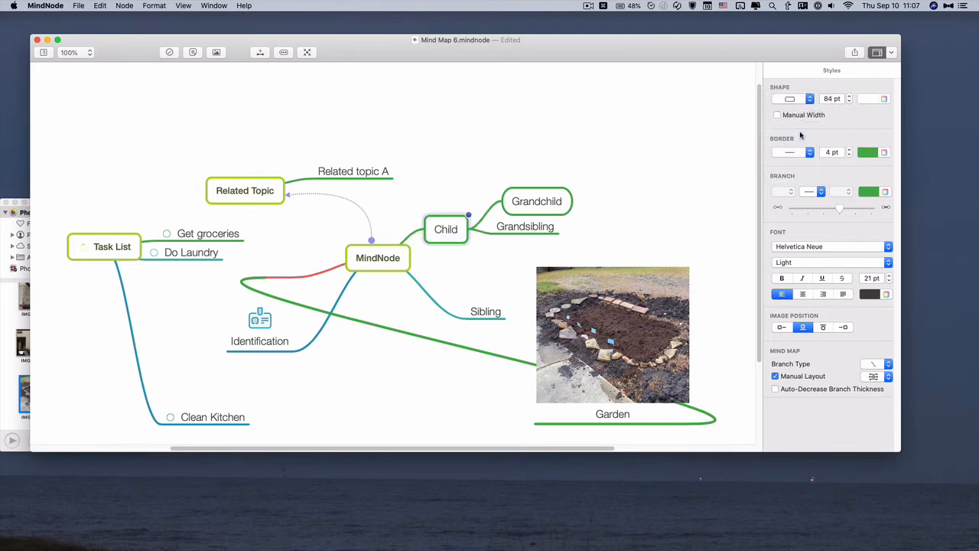
# - Give the Grandsibling node a Pill shape with a red fill and turn on its manual width
pyautogui.click(568, 233)
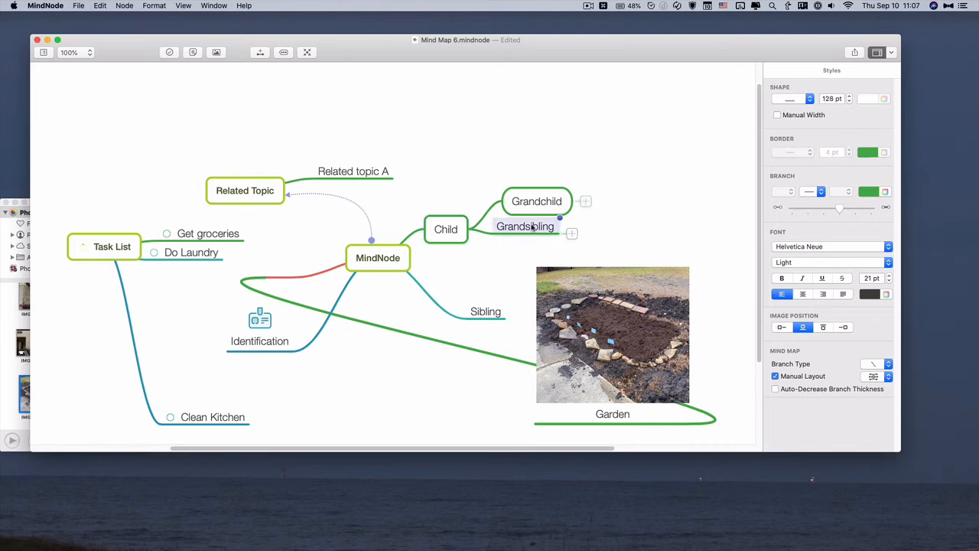
pyautogui.click(788, 99)
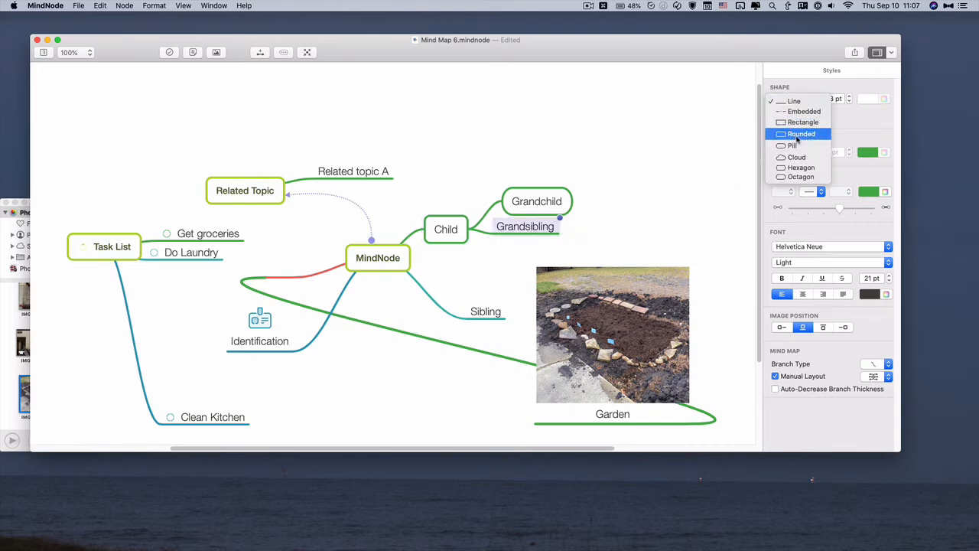
pyautogui.click(793, 145)
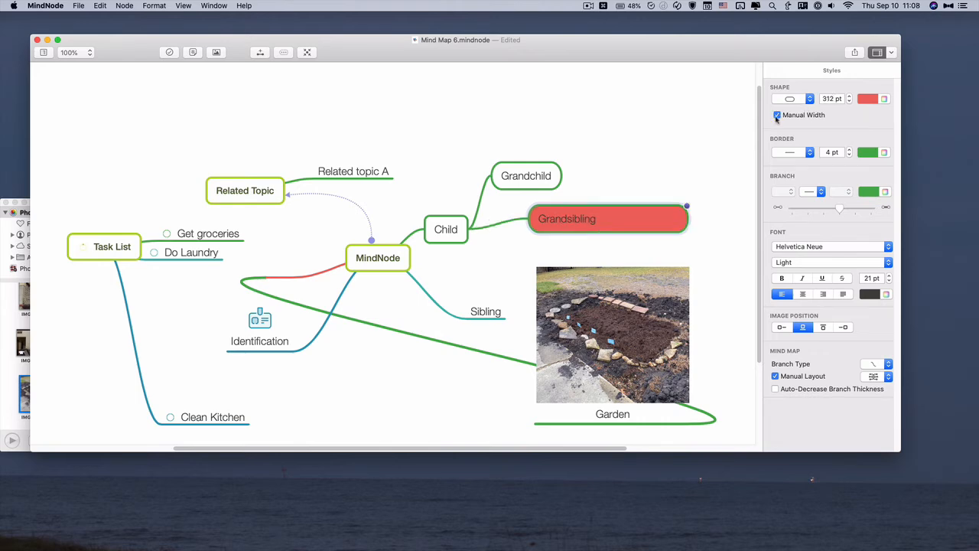
# - Try a width of 100 pt for Grandsibling, settle on 225 pt, and deselect the node
pyautogui.doubleClick(830, 97)
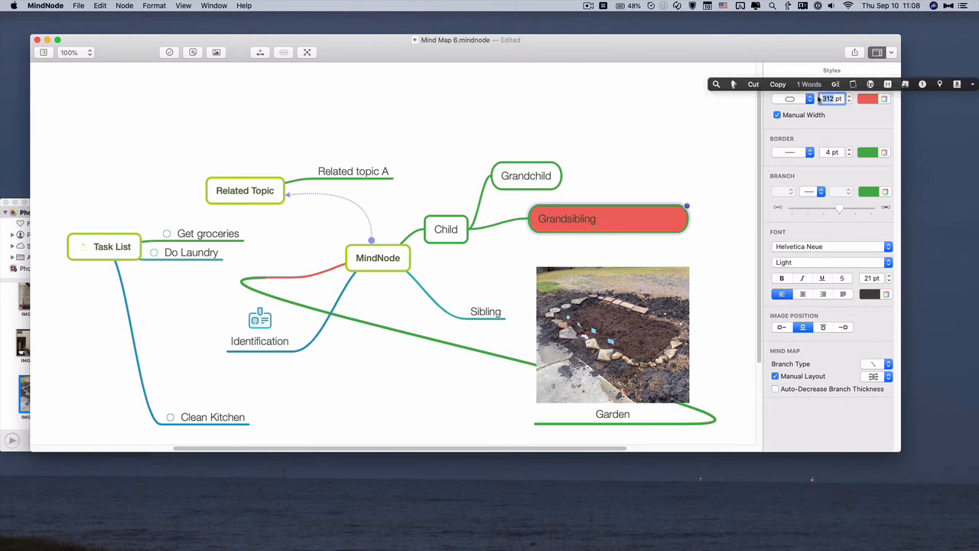
pyautogui.write('100')
pyautogui.press('Return')
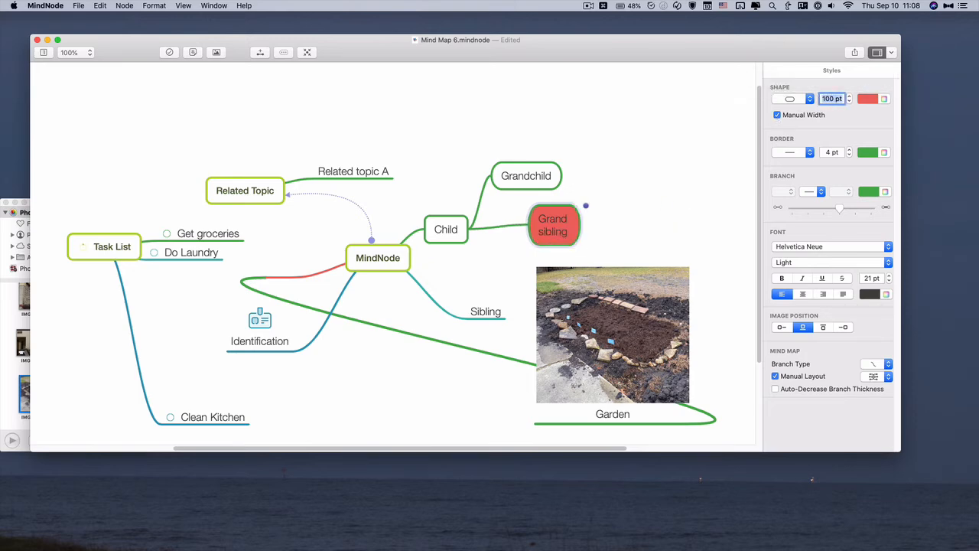
pyautogui.write('225')
pyautogui.press('Return')
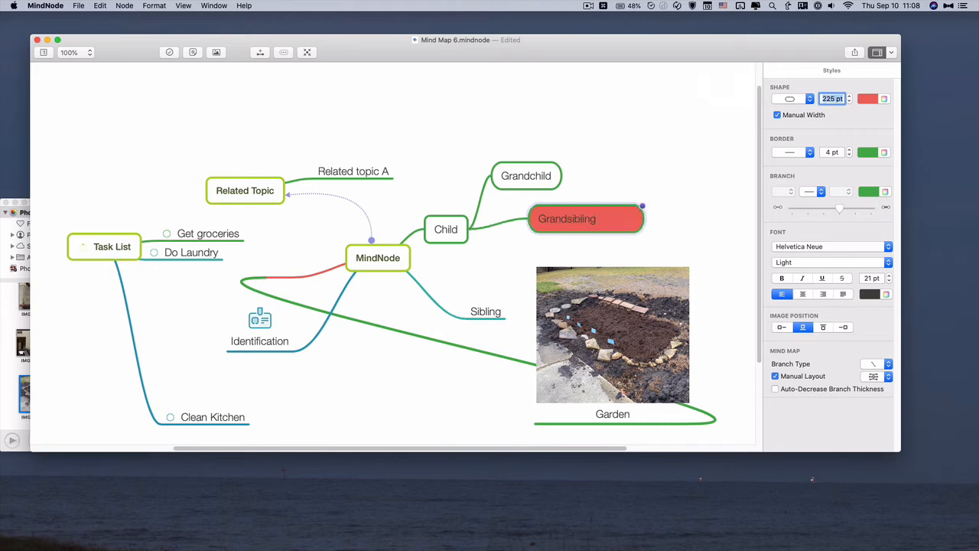
pyautogui.click(719, 91)
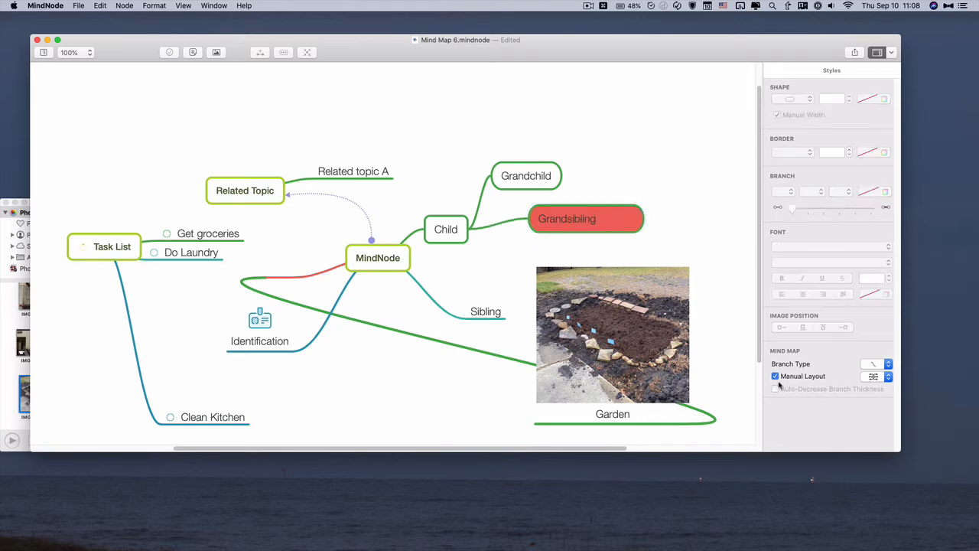
# - Turn off manual layout, try moving Clean Kitchen away from Task List, and place Do Laundry above Get groceries
pyautogui.click(776, 376)
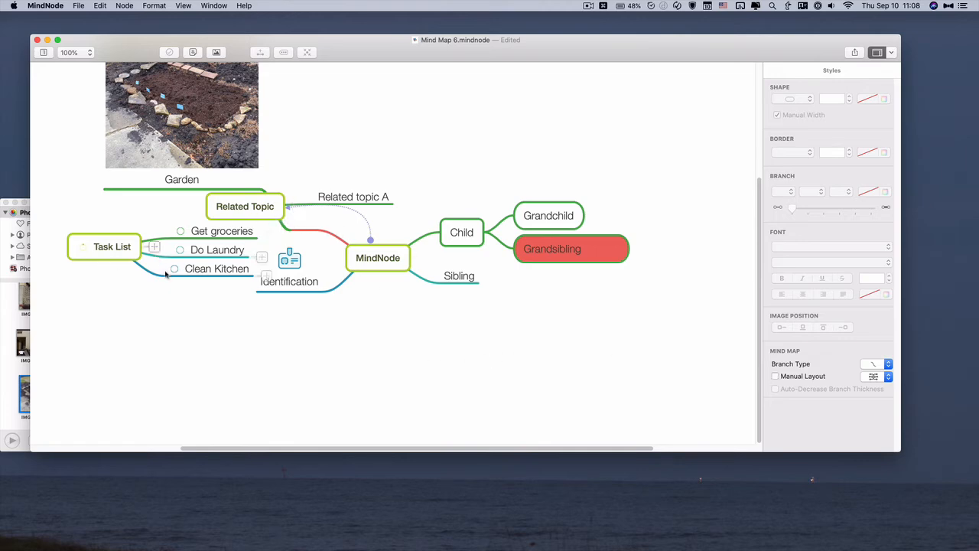
pyautogui.moveTo(199, 281); pyautogui.dragTo(131, 400)
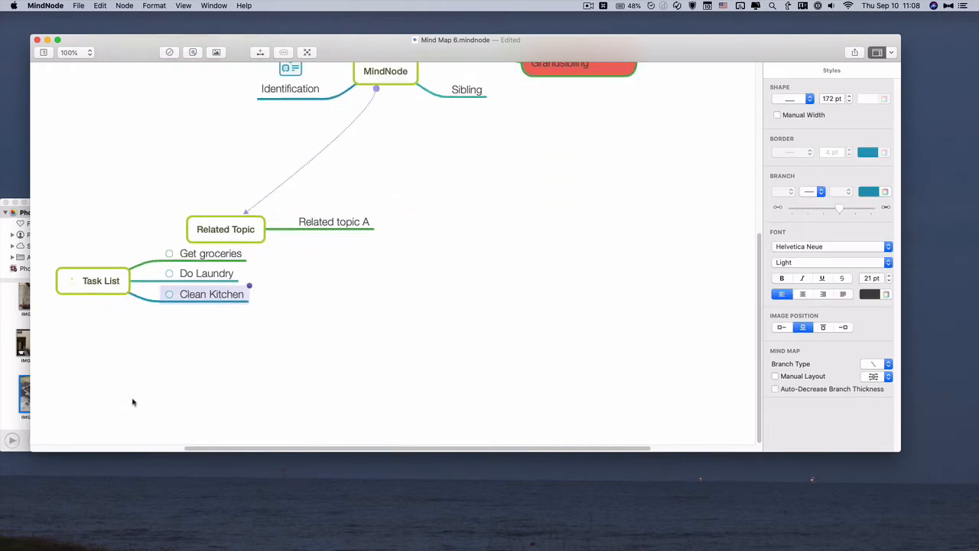
pyautogui.moveTo(205, 281); pyautogui.dragTo(178, 216)
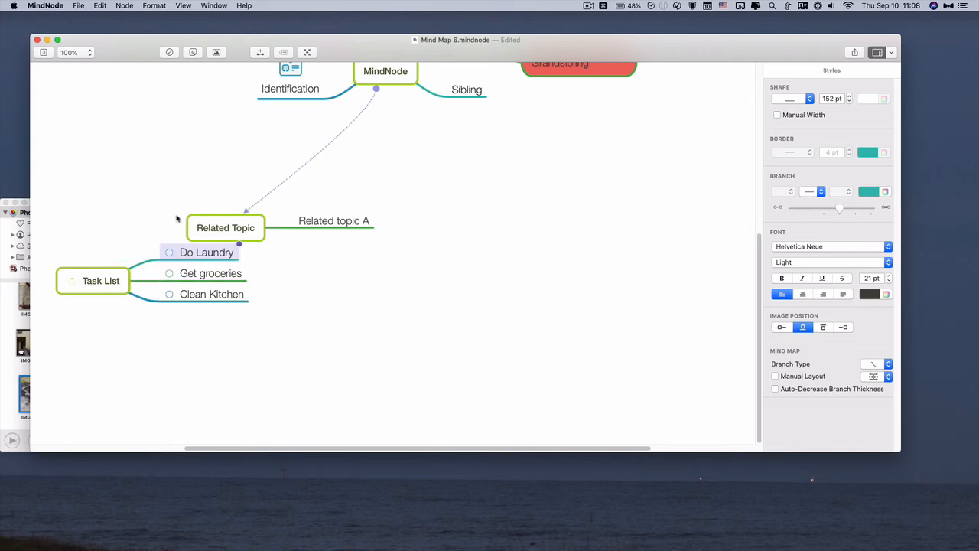
# - Move the Task List mind map to the open space below and to the right of Sibling
pyautogui.scroll(3, 420, 275)
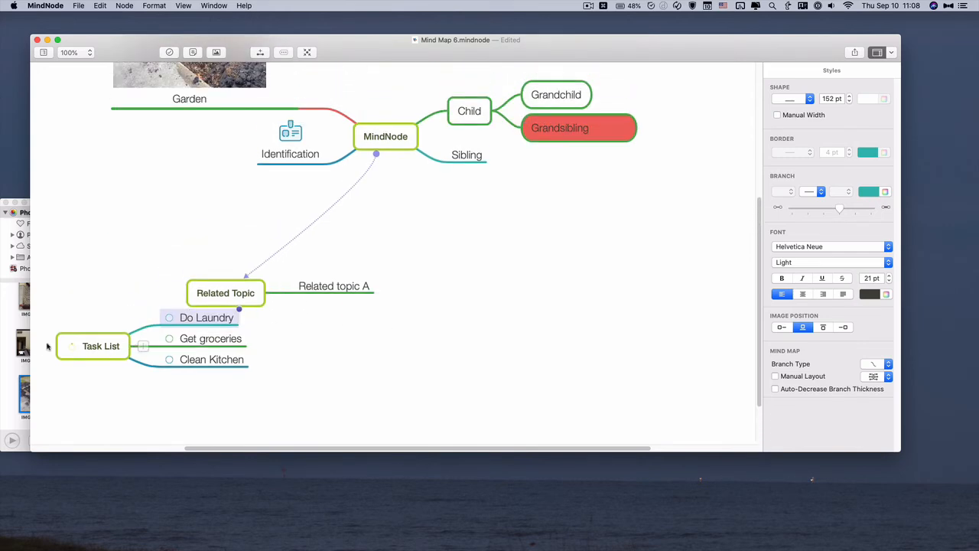
pyautogui.moveTo(94, 345); pyautogui.dragTo(547, 257)
pyautogui.scroll(3, 481, 260)
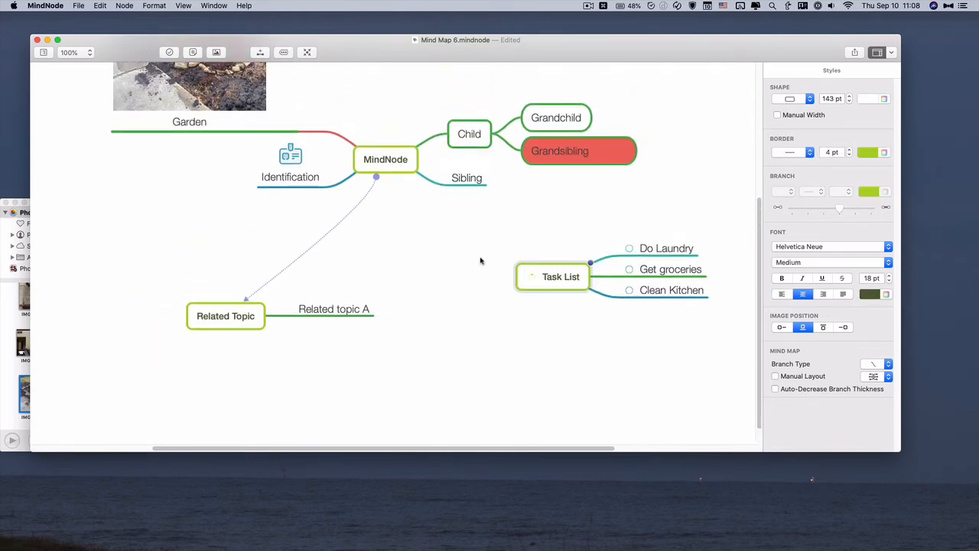
# - Try the Vertical layout on the MindNode map and return it to Horizontal
pyautogui.click(467, 227)
pyautogui.click(875, 376)
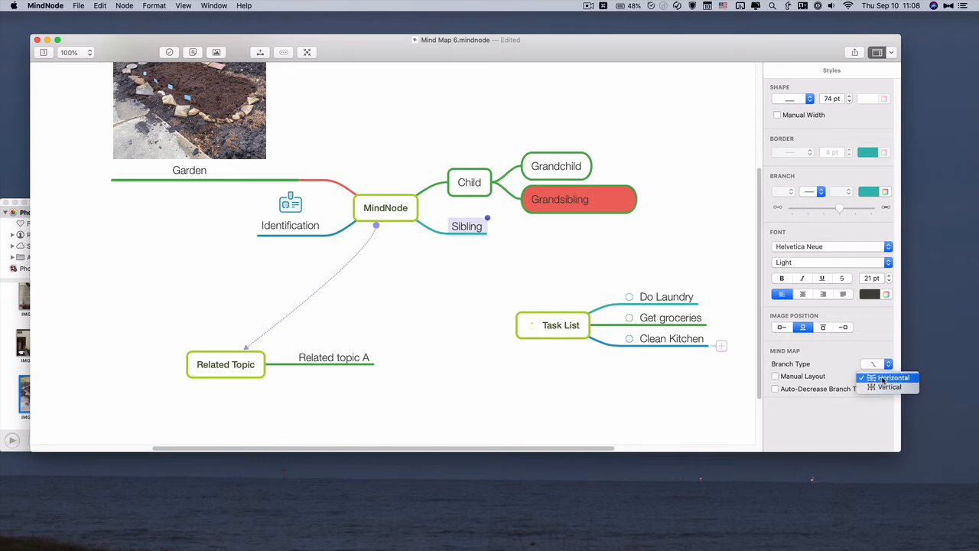
pyautogui.click(884, 387)
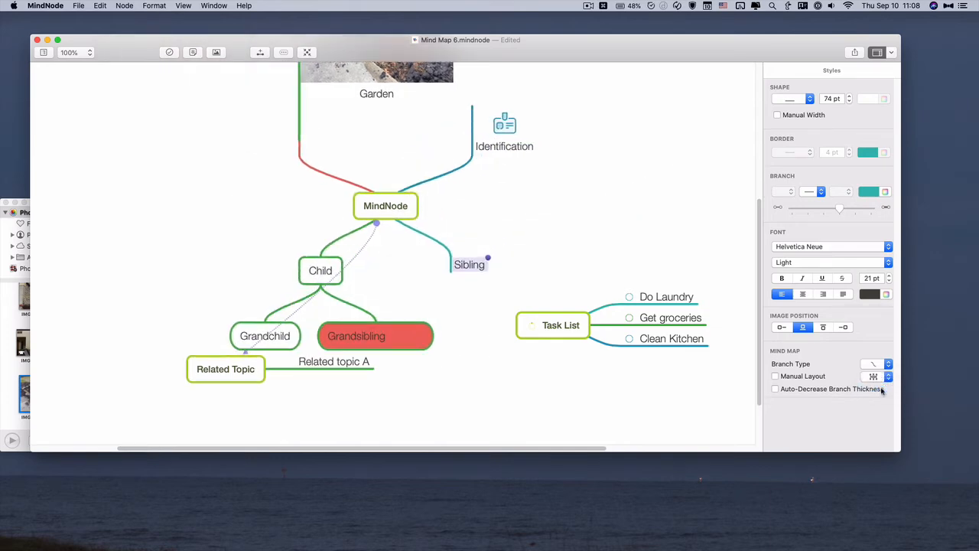
pyautogui.click(886, 377)
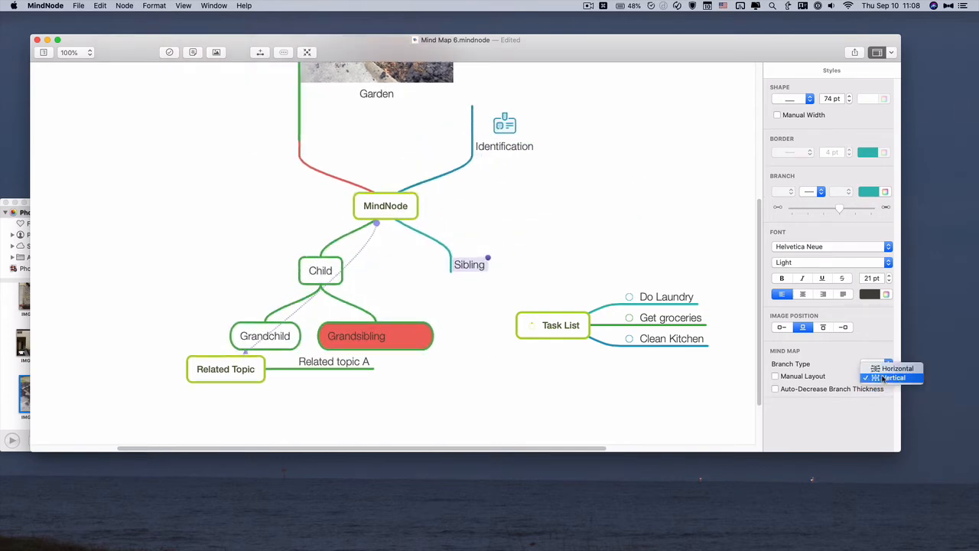
pyautogui.click(884, 374)
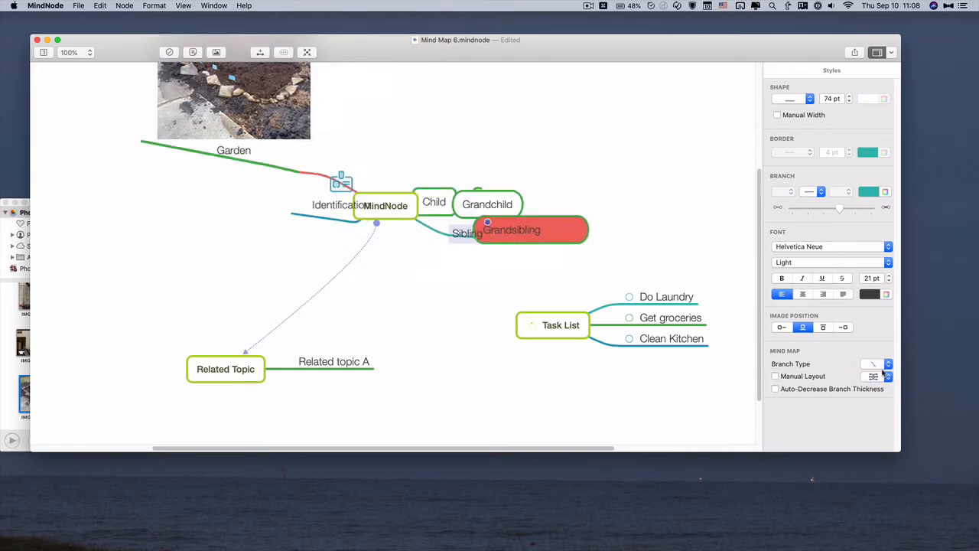
# - Turn manual layout back on for the MindNode map and try the Angular branch type
pyautogui.click(776, 376)
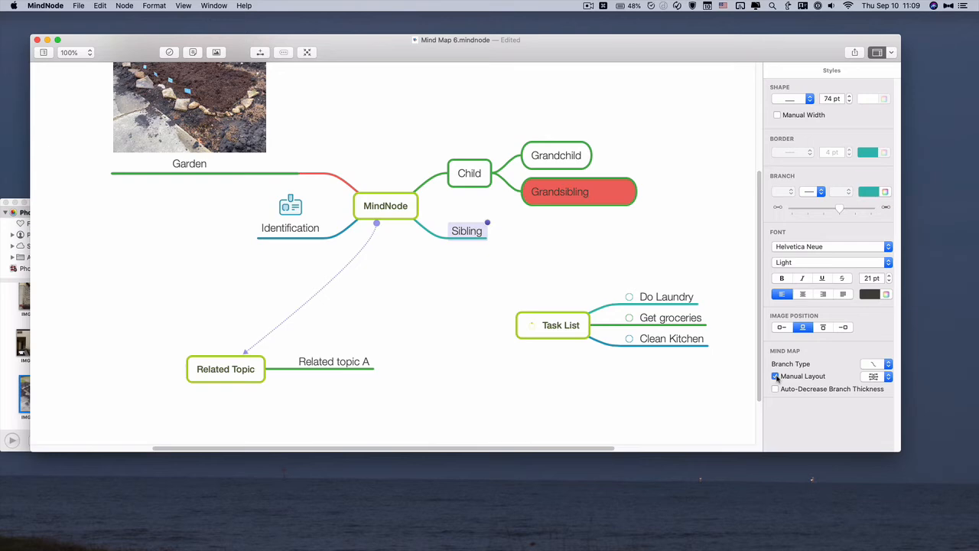
pyautogui.click(874, 365)
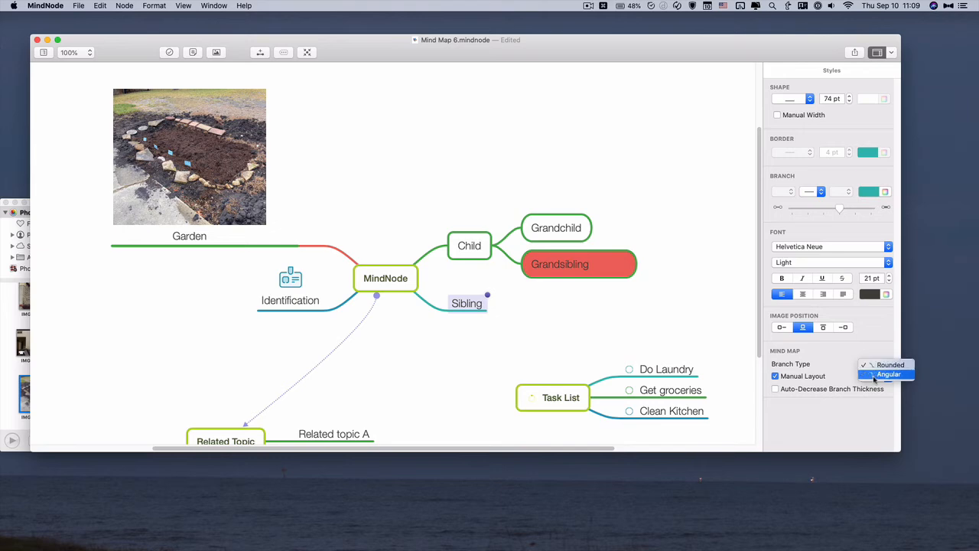
pyautogui.click(874, 375)
pyautogui.scroll(-3, 585, 275)
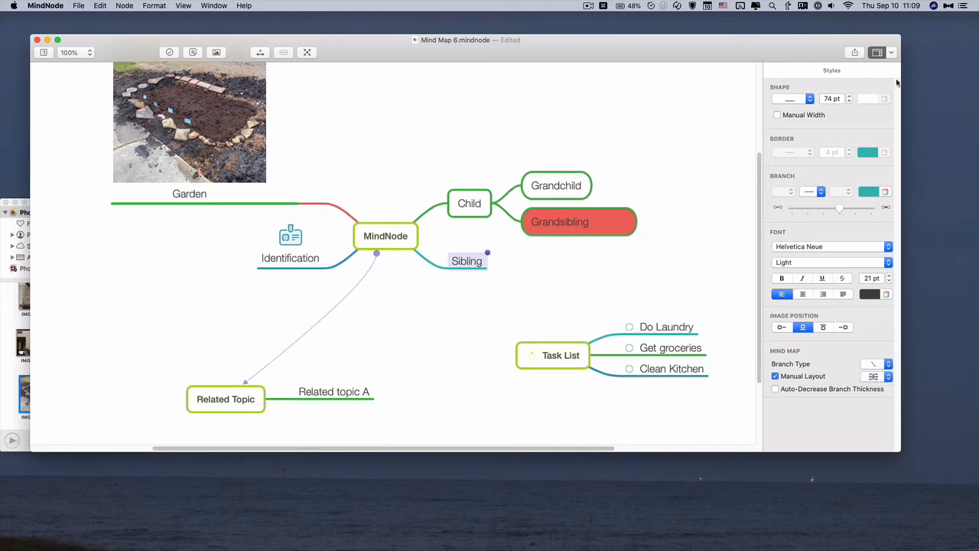
# - Show the built-in themes and try Vintage, Candyland and Rainbow on the document
pyautogui.click(895, 55)
pyautogui.click(906, 82)
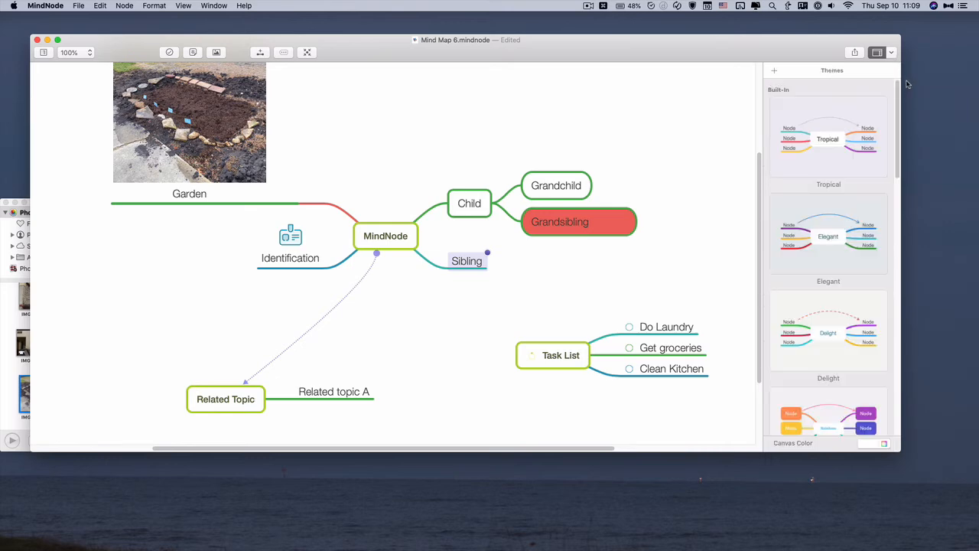
pyautogui.click(853, 126)
pyautogui.scroll(-5, 833, 230)
pyautogui.click(823, 351)
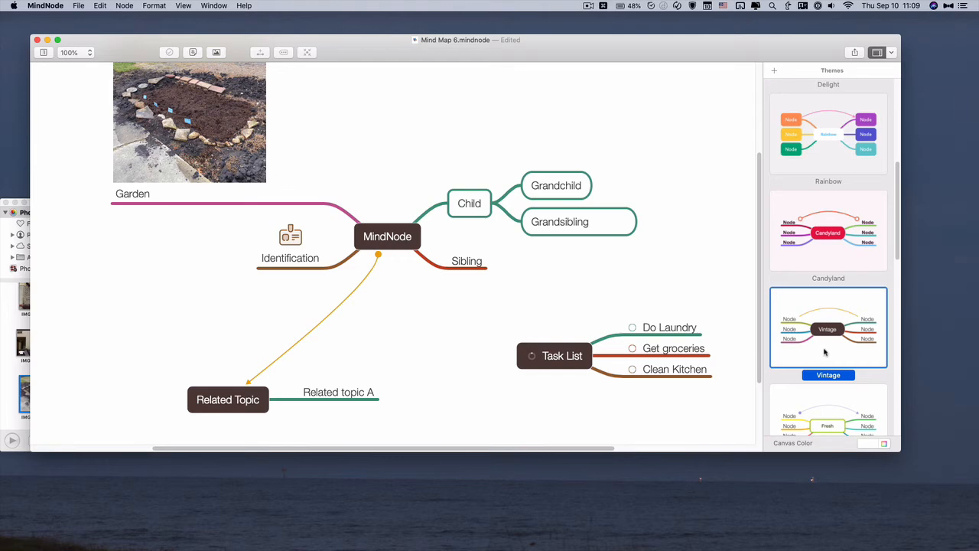
pyautogui.click(835, 243)
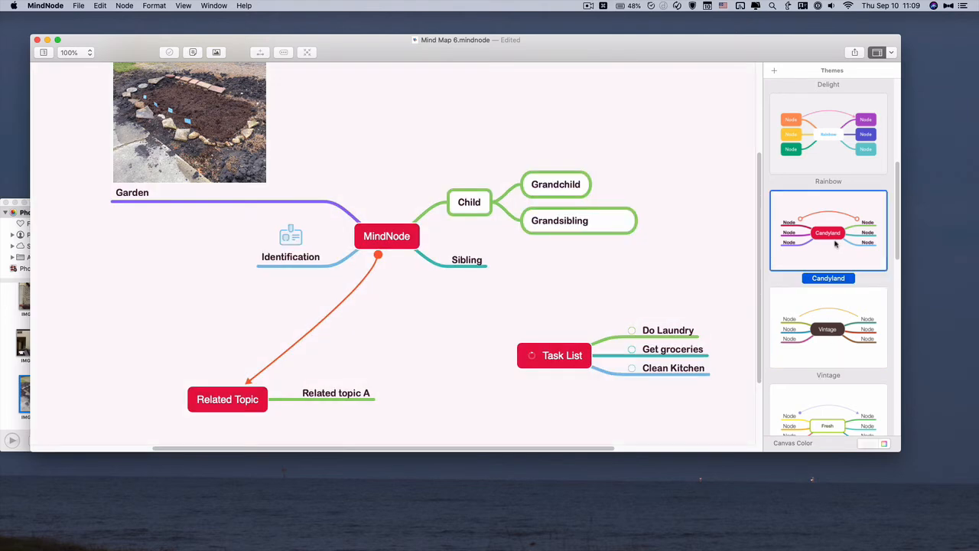
pyautogui.click(827, 166)
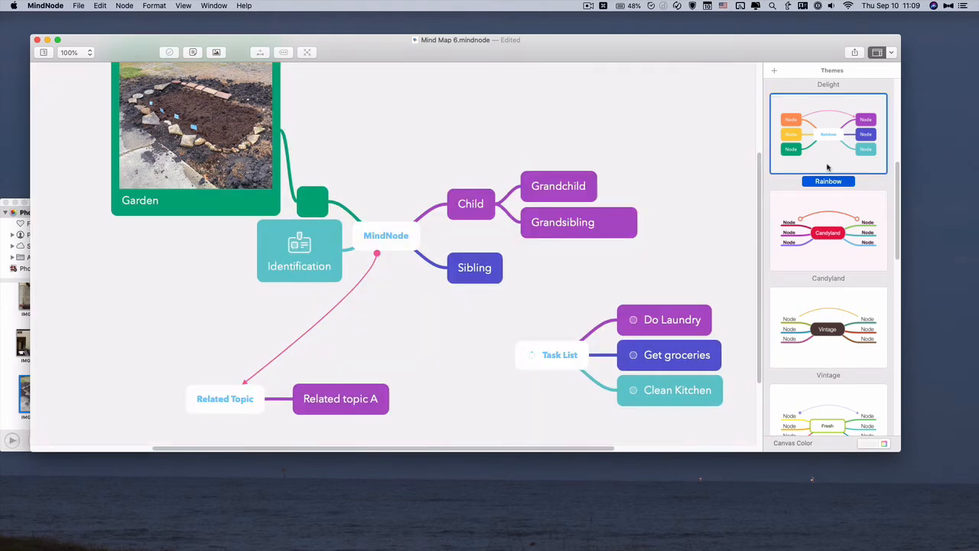
# - Try the Fresh theme on the document, and replace it with the Teal theme
pyautogui.scroll(-3, 846, 366)
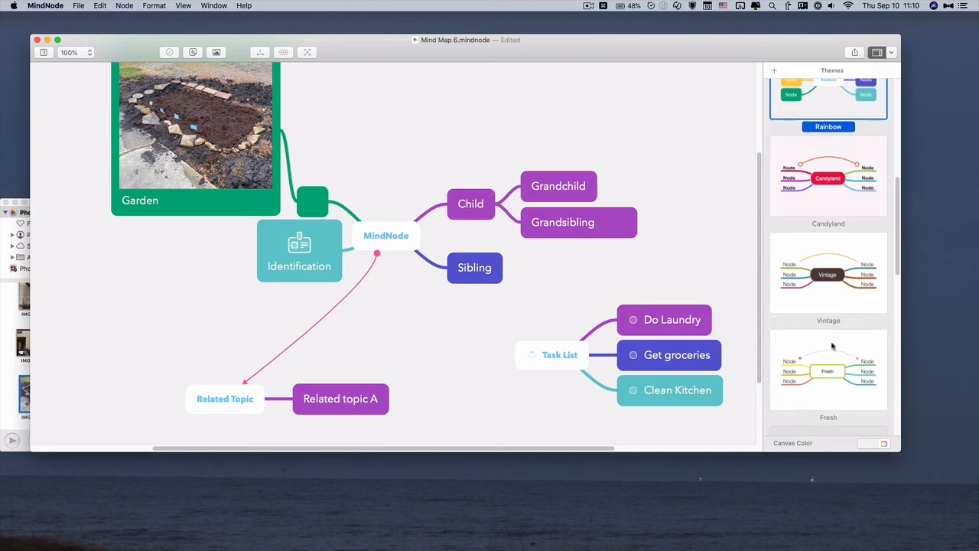
pyautogui.click(832, 346)
pyautogui.scroll(-6, 827, 358)
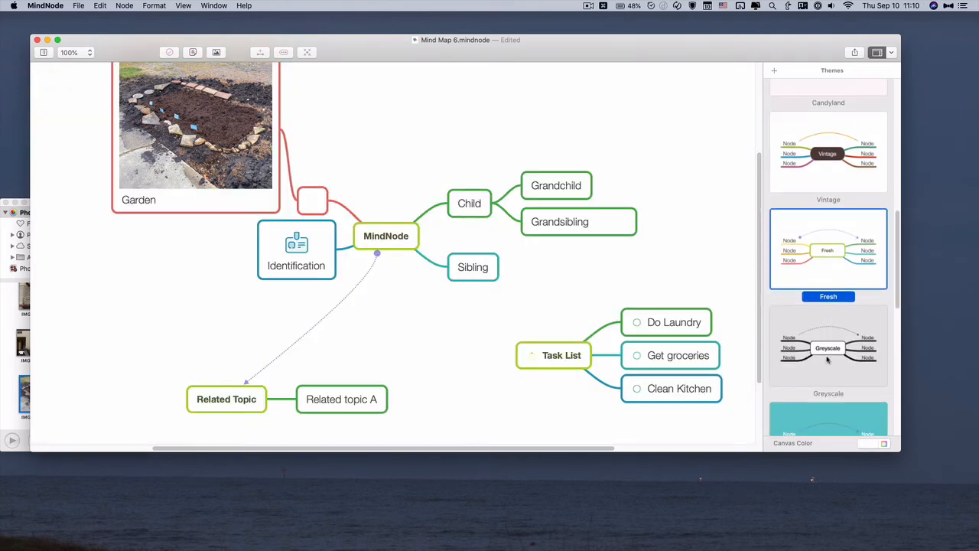
pyautogui.scroll(-5, 827, 360)
pyautogui.click(825, 354)
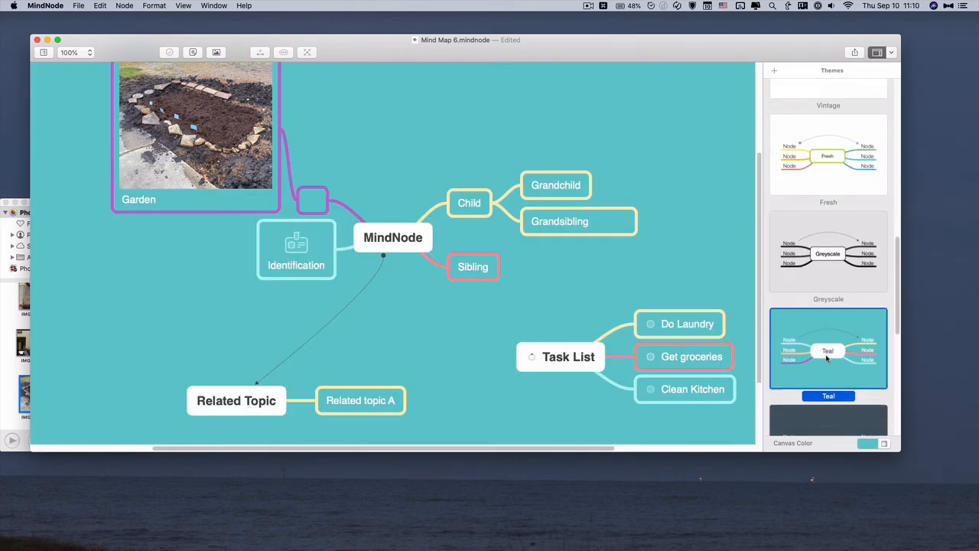
# - Try the Slate theme on the document, and replace it with the Delight theme
pyautogui.scroll(-2, 825, 354)
pyautogui.click(827, 394)
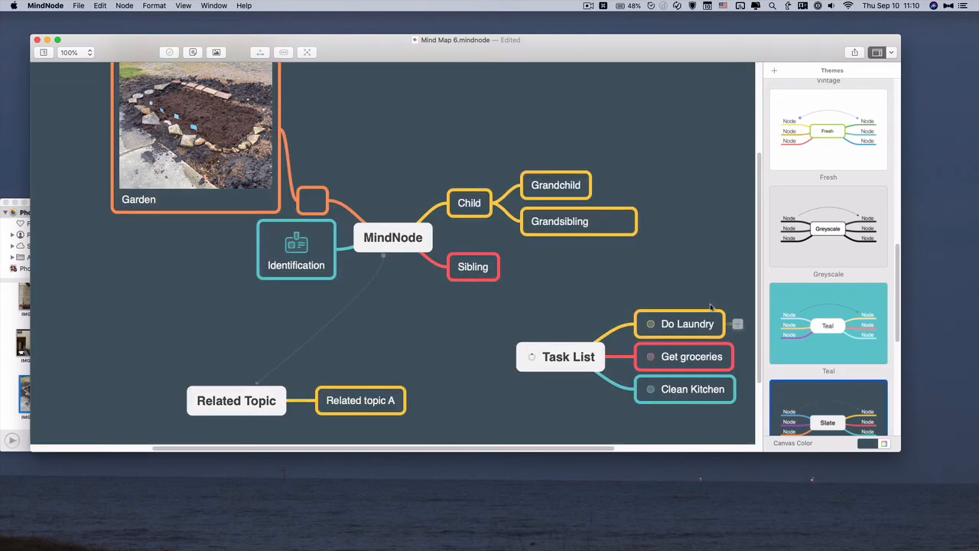
pyautogui.scroll(5, 711, 307)
pyautogui.scroll(2, 700, 260)
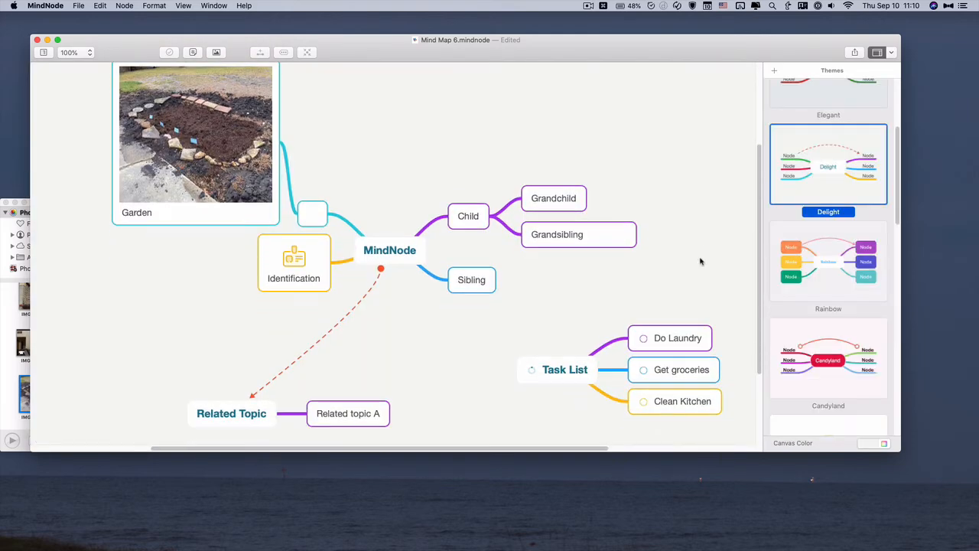
# - Browse the themes offered in the online Theme Gallery, and view the color wheel for the canvas color
pyautogui.click(774, 72)
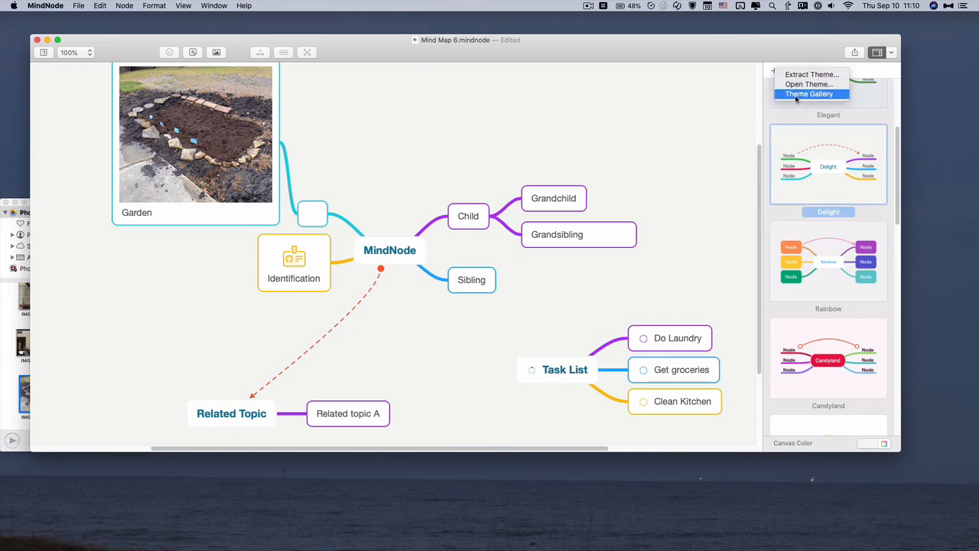
pyautogui.click(797, 94)
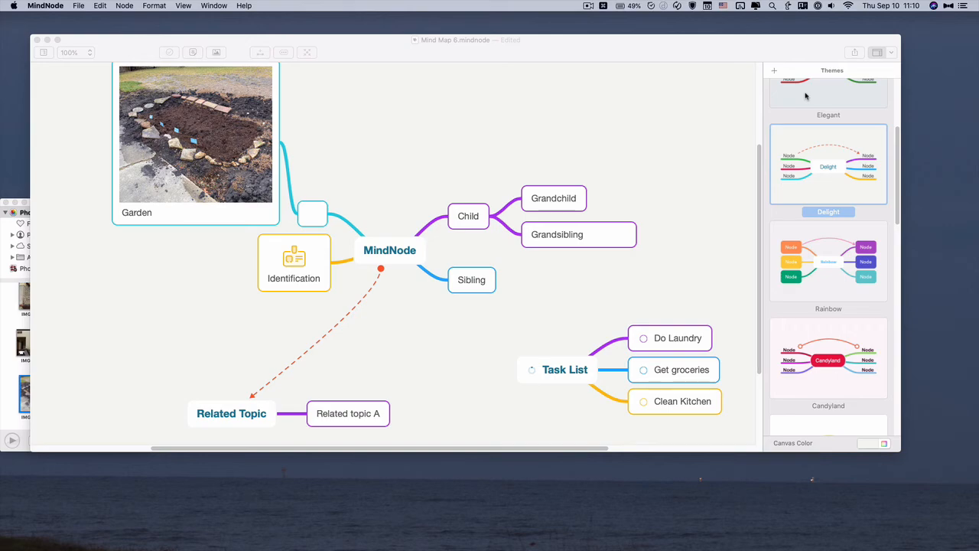
pyautogui.scroll(-5, 808, 400)
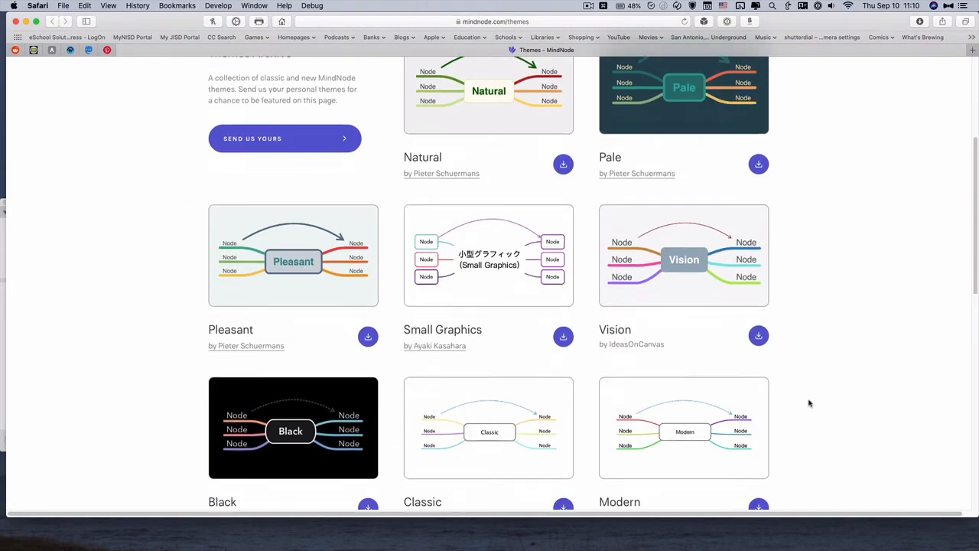
pyautogui.scroll(-8, 809, 403)
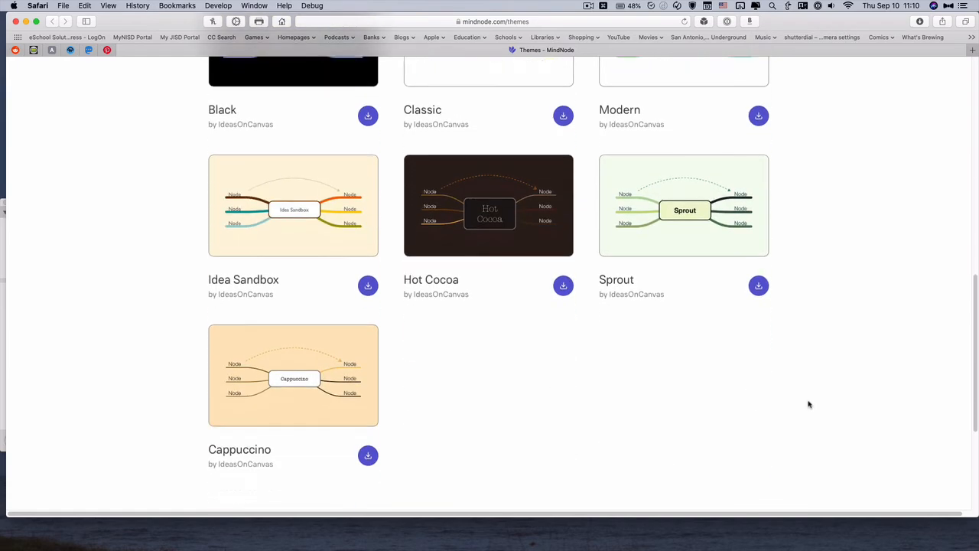
pyautogui.scroll(10, 809, 404)
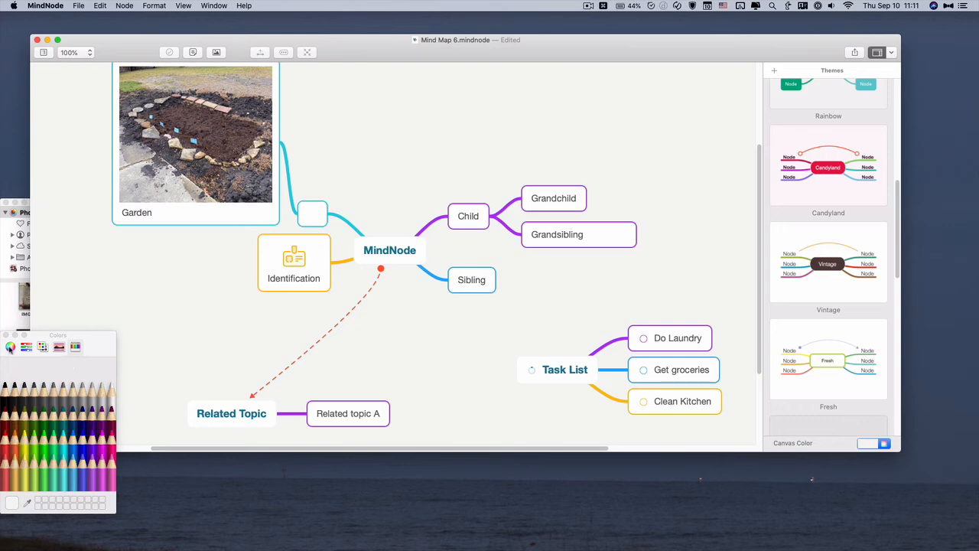
pyautogui.click(10, 347)
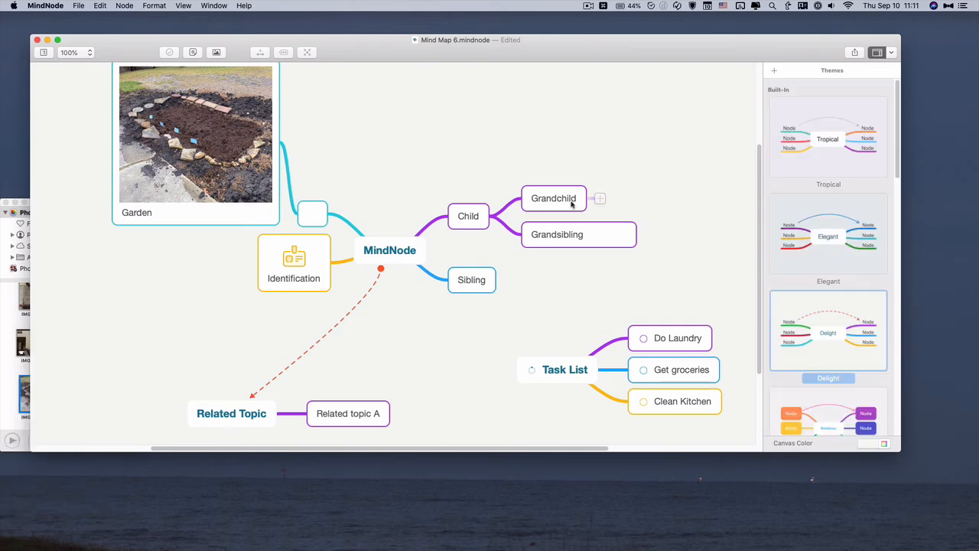
# - Add a note to the Grandchild node reading "This was brought up before in another presentation."
pyautogui.click(579, 199)
pyautogui.rightClick(579, 198)
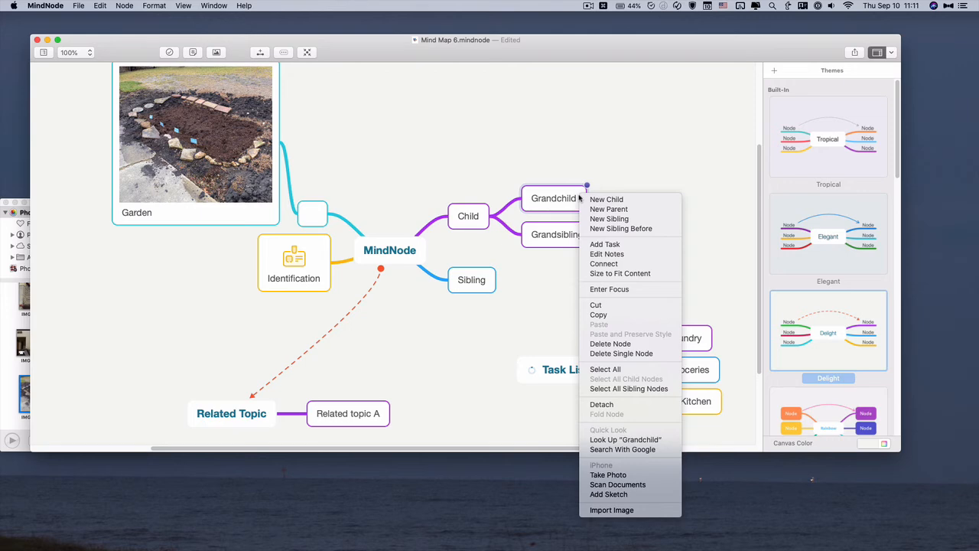
pyautogui.click(605, 254)
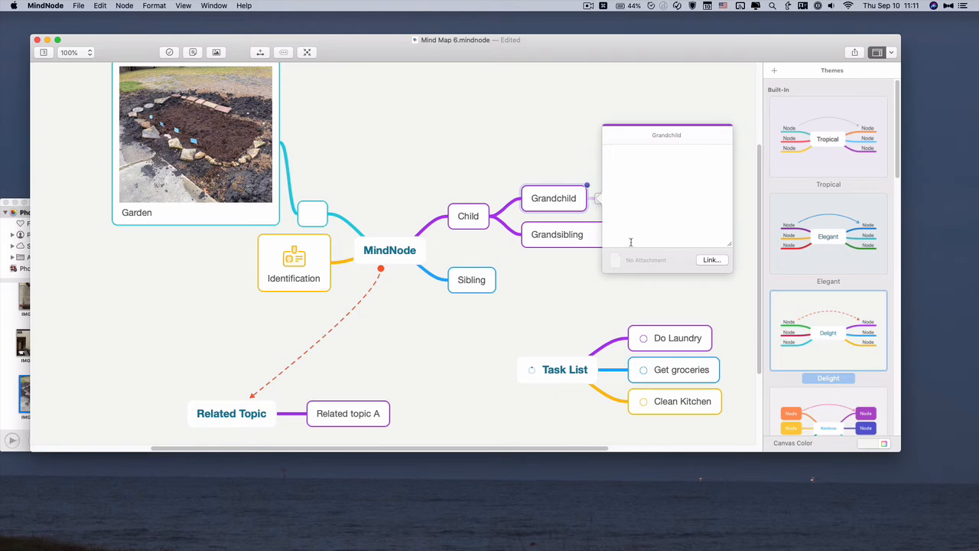
pyautogui.write('This was brought up before in another presentation.')
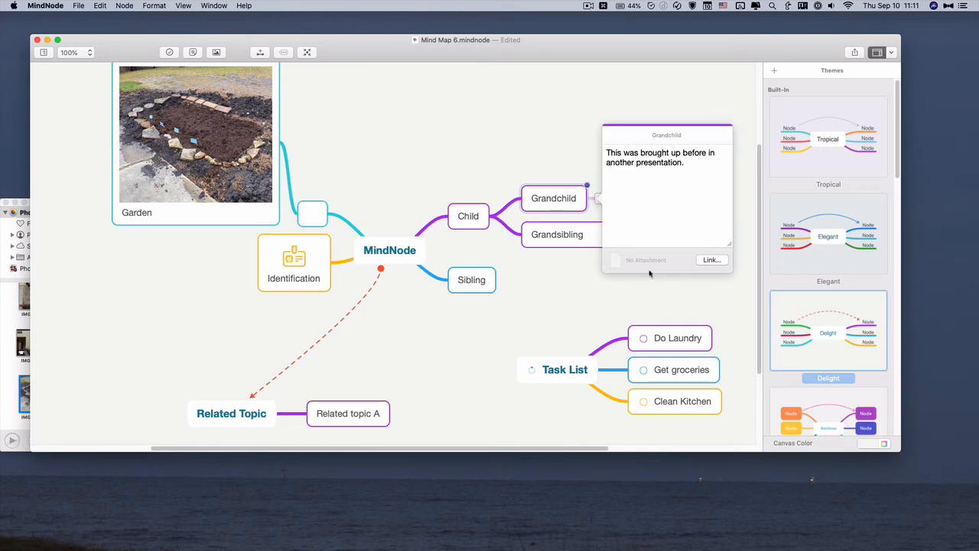
# - Link the Leadership Style.mindnode file to the Grandchild node's note
pyautogui.click(712, 260)
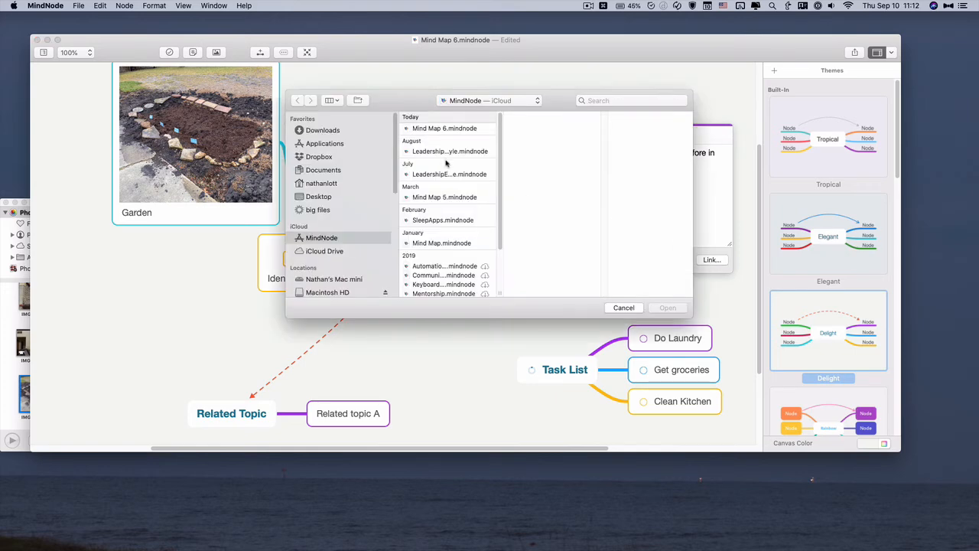
pyautogui.click(442, 152)
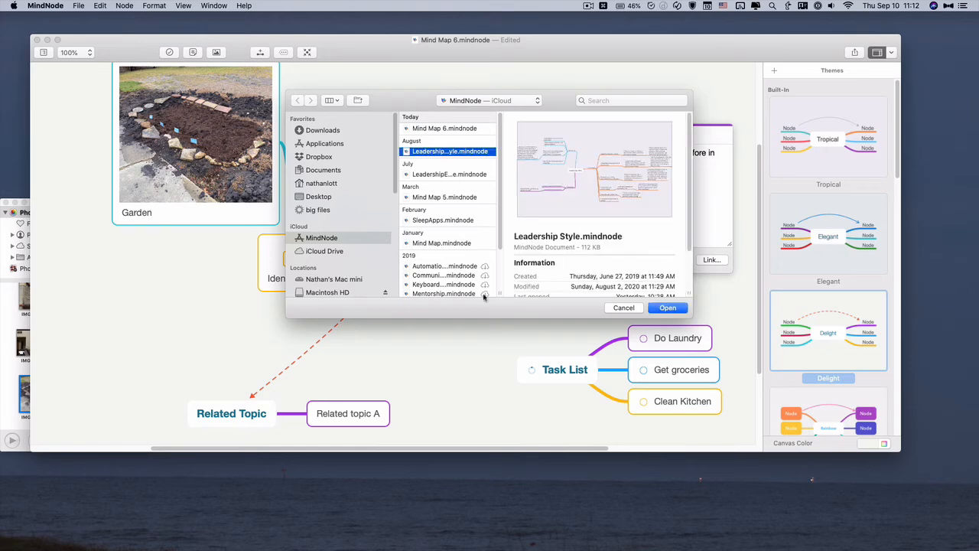
pyautogui.click(668, 308)
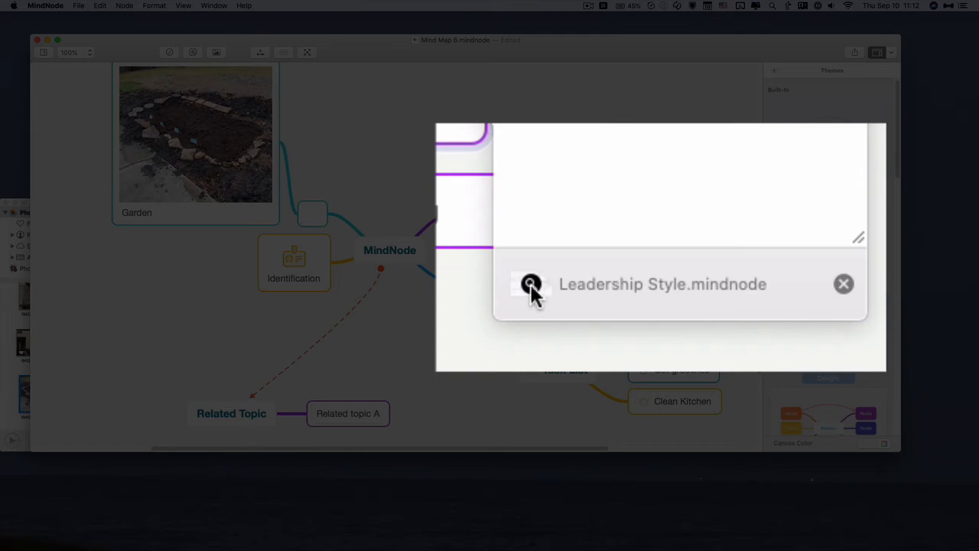
# - Open and close the linked mind map, and complete the Grandchild note with "Here is the mind map for that presentation."
pyautogui.click(611, 260)
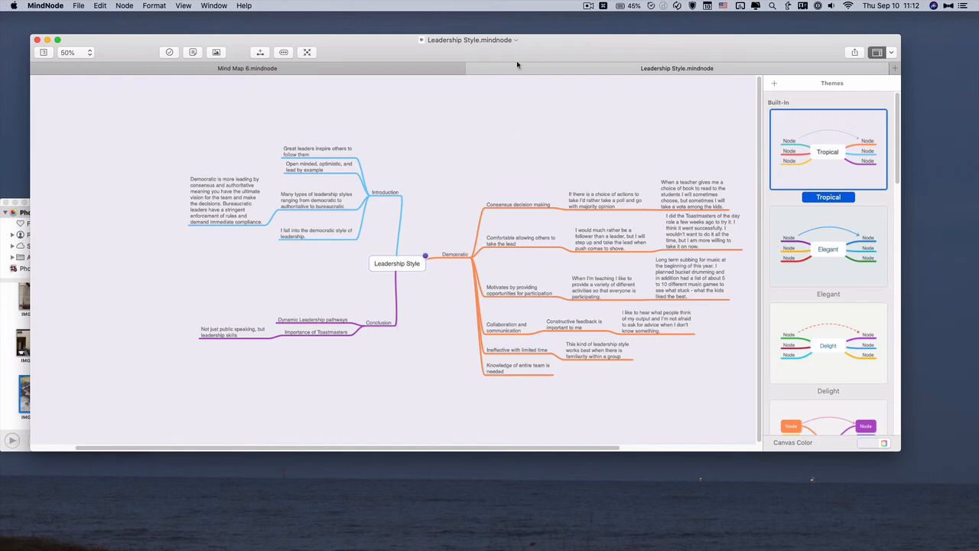
pyautogui.press('super+w')
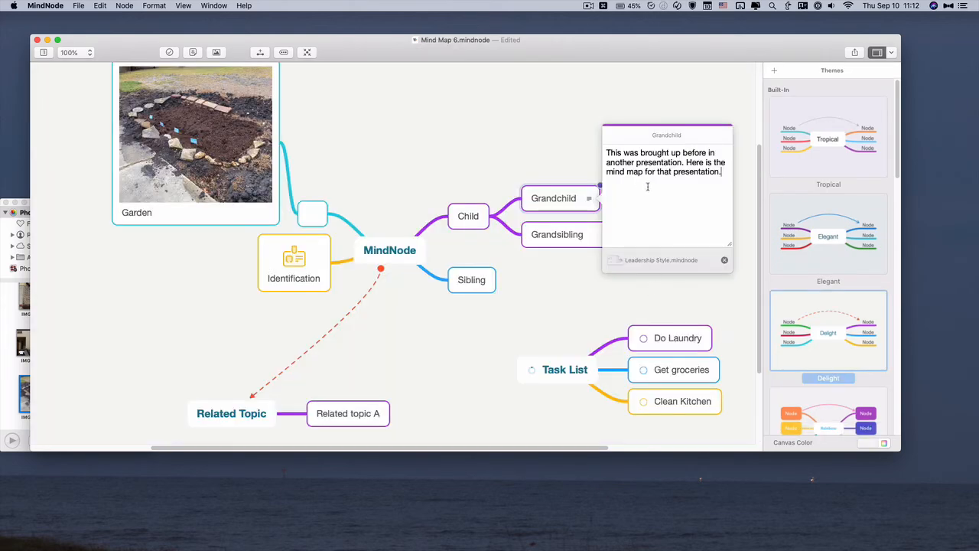
pyautogui.press('Escape')
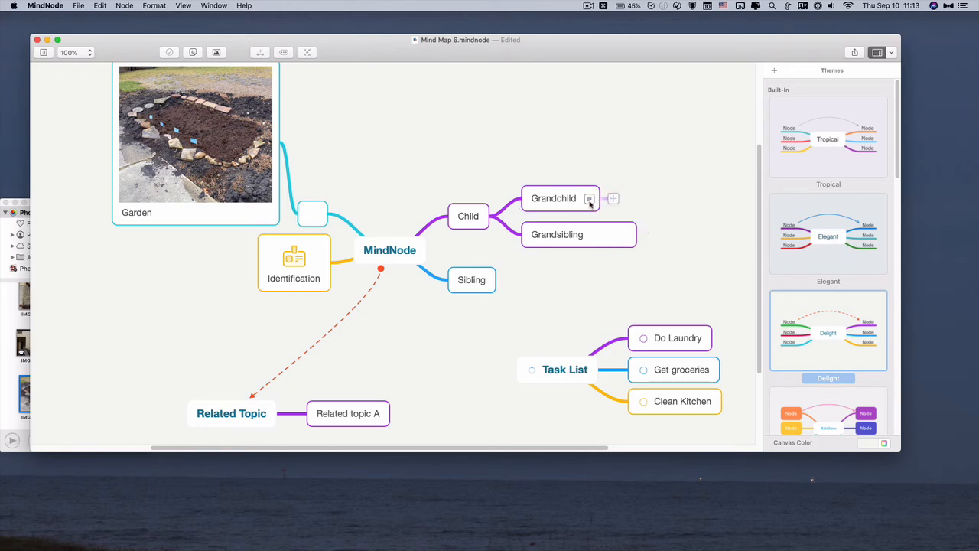
# - Show the Notes sidebar and view the Grandchild node's note in it
pyautogui.click(891, 54)
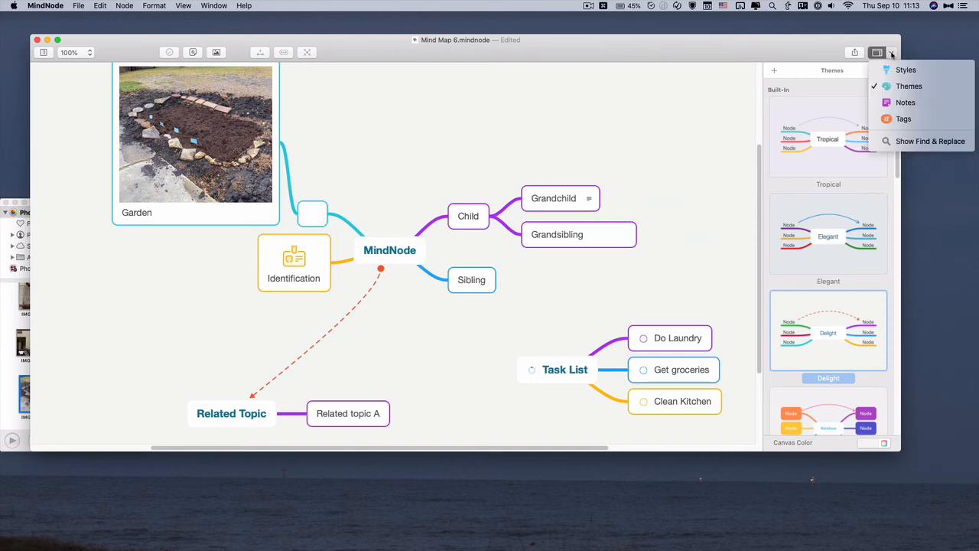
pyautogui.click(905, 102)
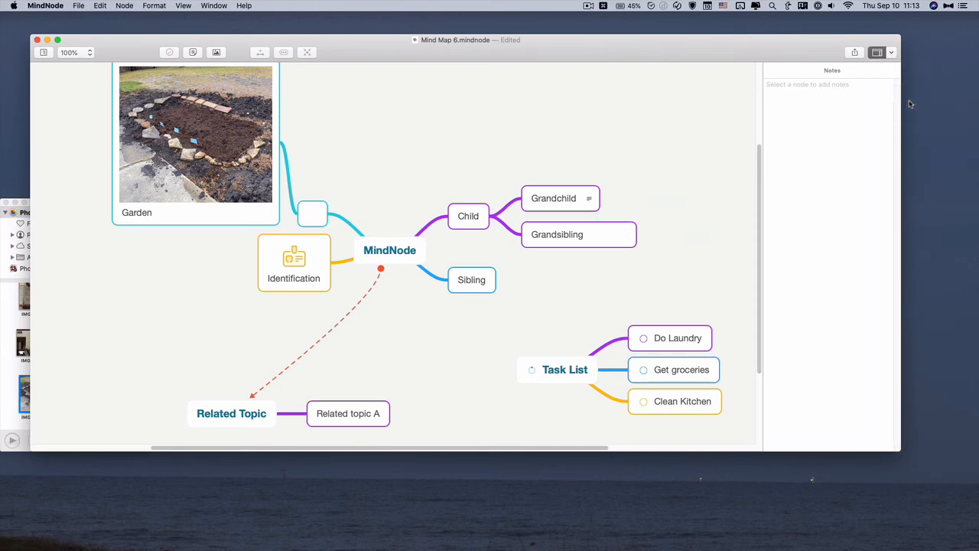
pyautogui.click(531, 203)
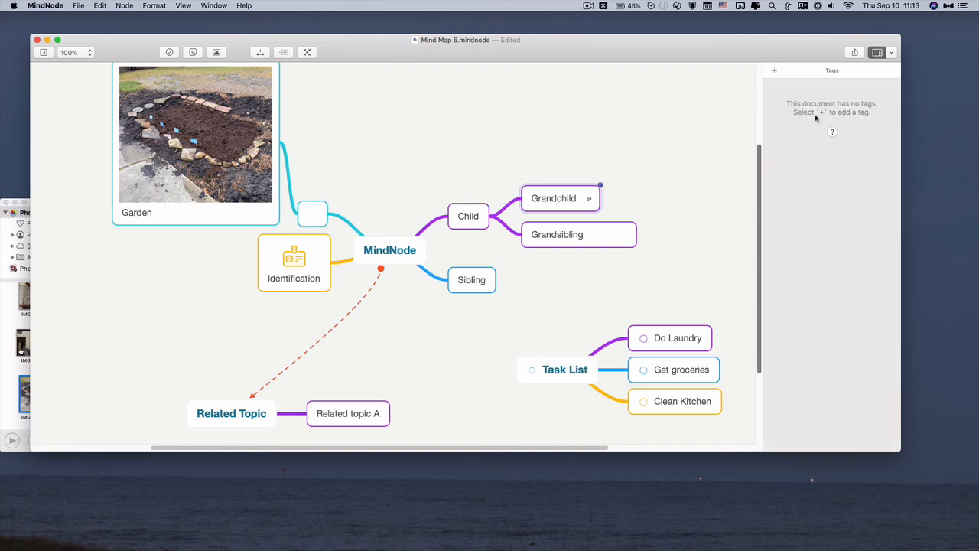
# - Create a tag named Sticker and assign it to the Identification node, moving that node slightly down and outward
pyautogui.click(773, 71)
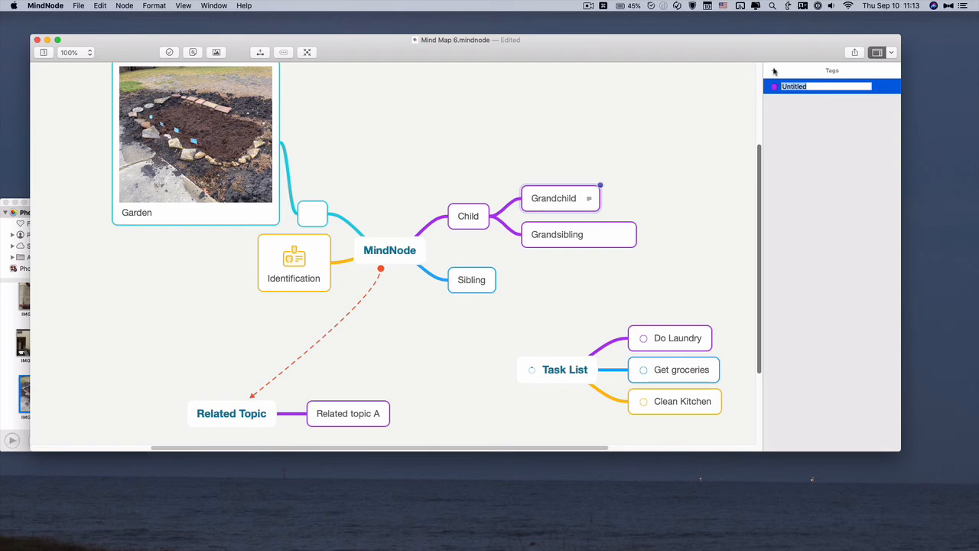
pyautogui.write('Sticker')
pyautogui.press('Return')
pyautogui.moveTo(286, 265); pyautogui.dragTo(264, 286)
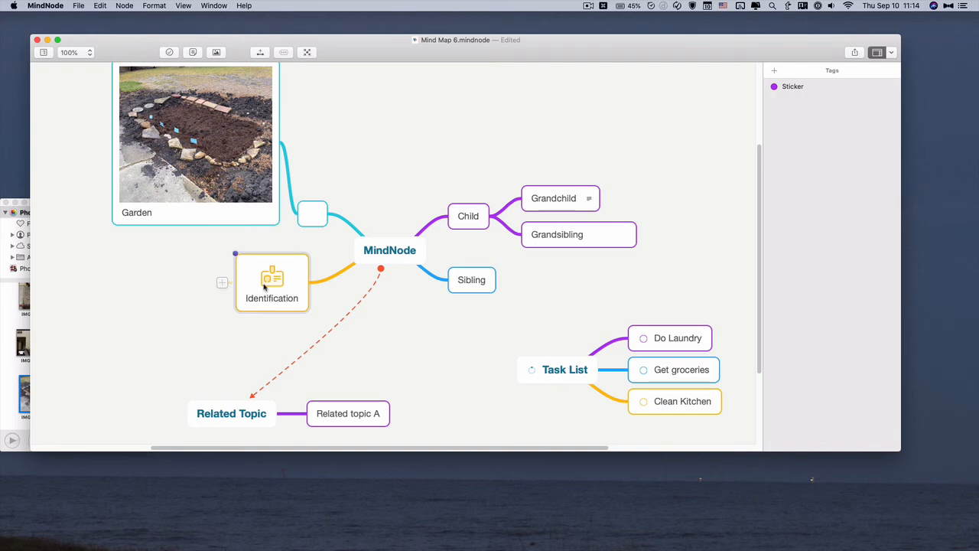
pyautogui.click(790, 87)
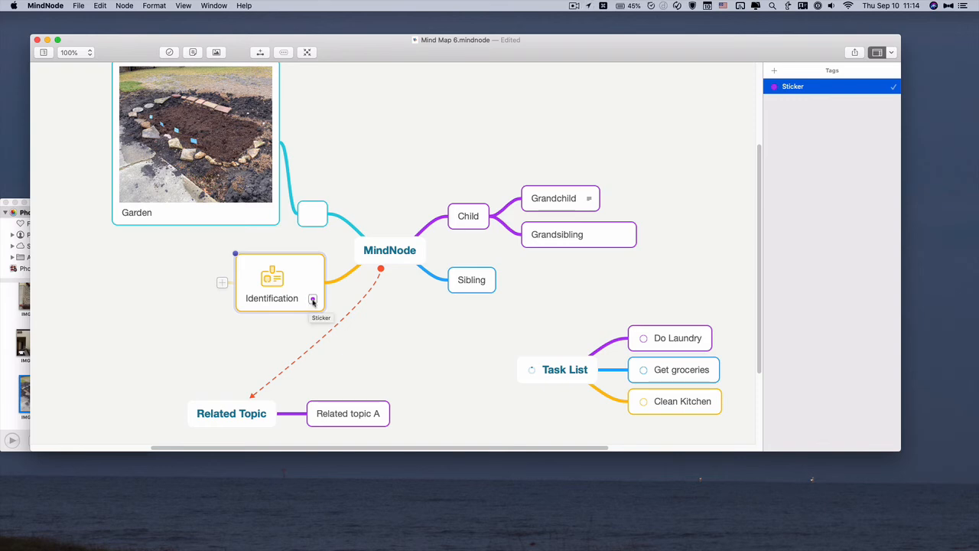
# - Create a tag named Image and assign it to the Garden picture node
pyautogui.click(774, 71)
pyautogui.write('Image')
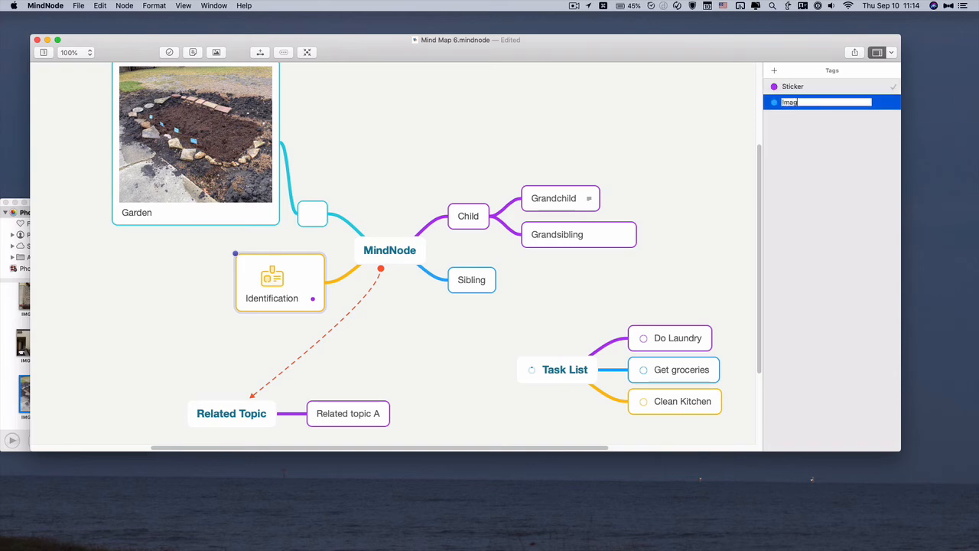
pyautogui.press('Return')
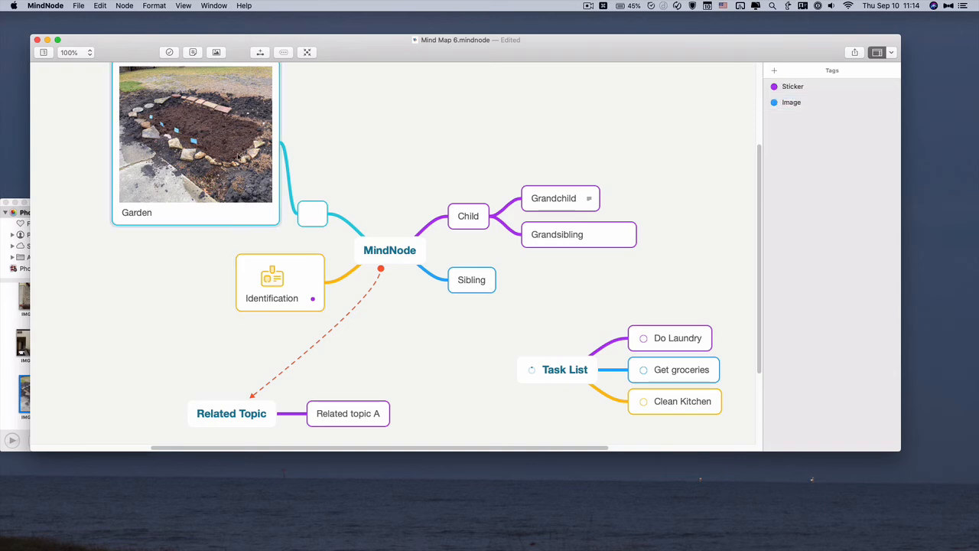
pyautogui.click(793, 105)
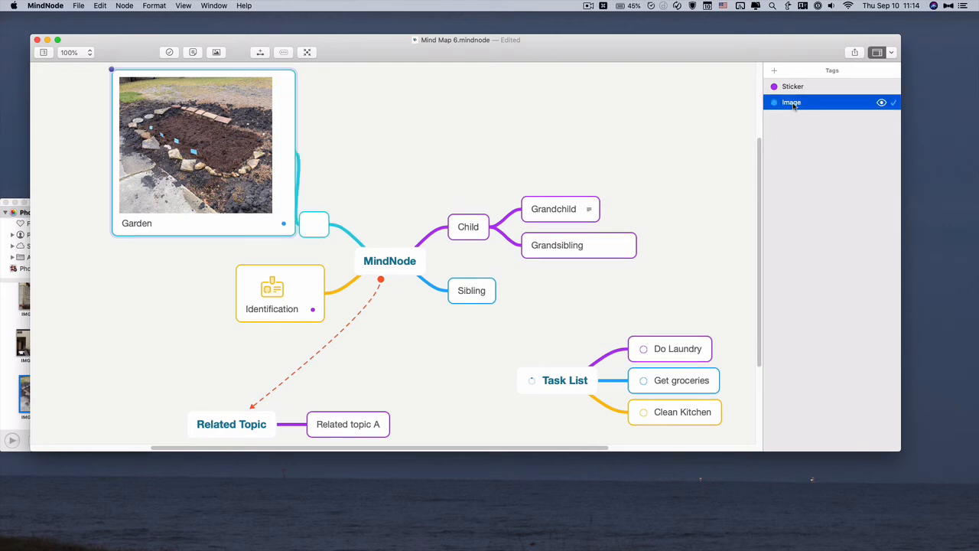
pyautogui.scroll(-1, 689, 265)
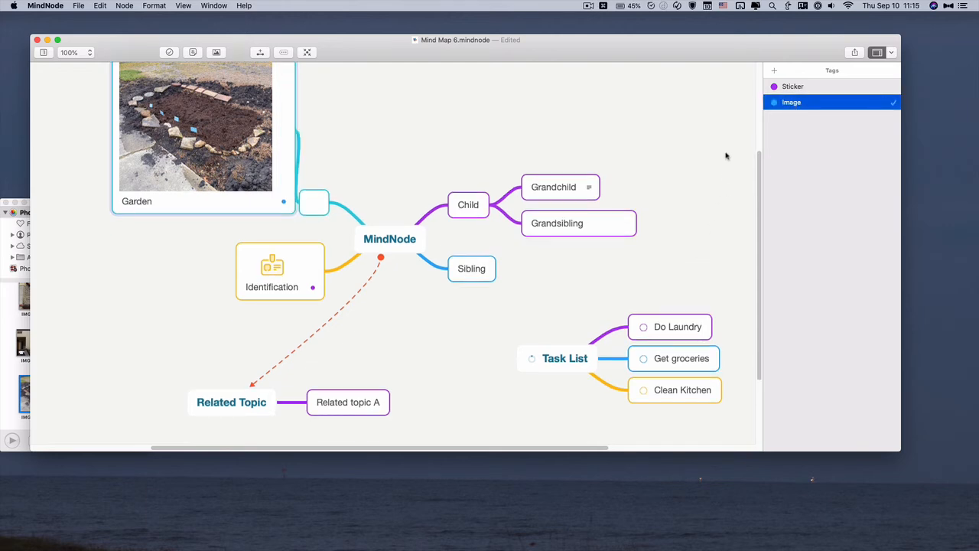
# - Create a tag named Children and assign it to the Child and Sibling nodes
pyautogui.click(773, 71)
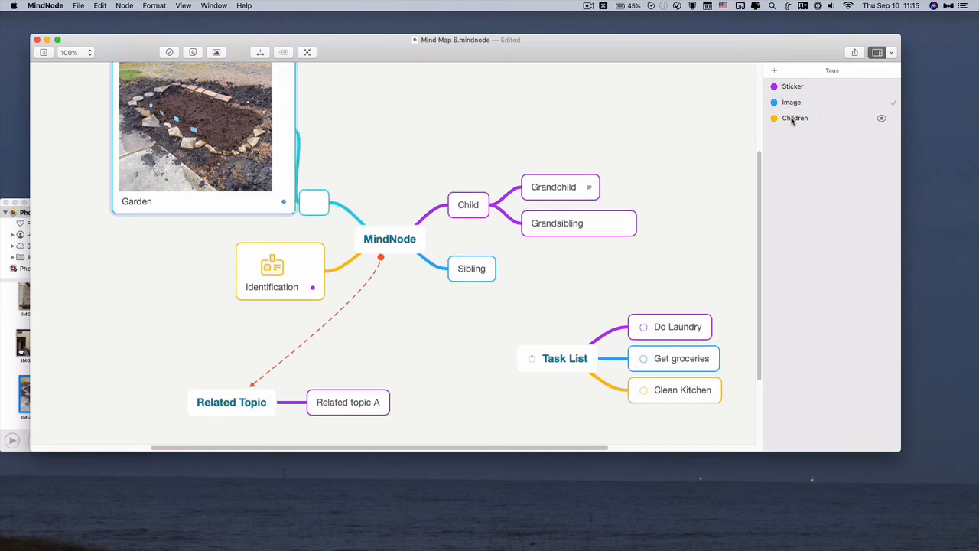
pyautogui.moveTo(785, 120); pyautogui.dragTo(480, 207)
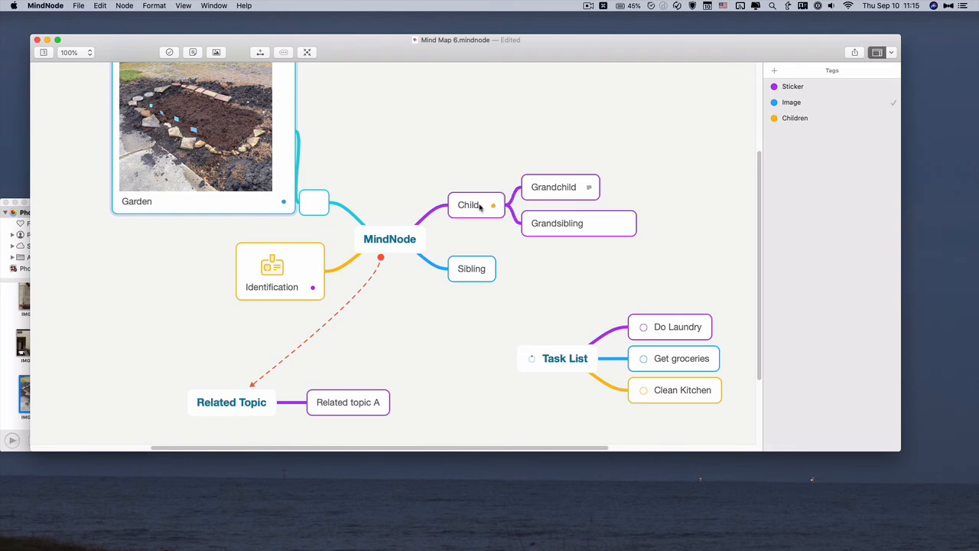
pyautogui.moveTo(791, 120); pyautogui.dragTo(474, 269)
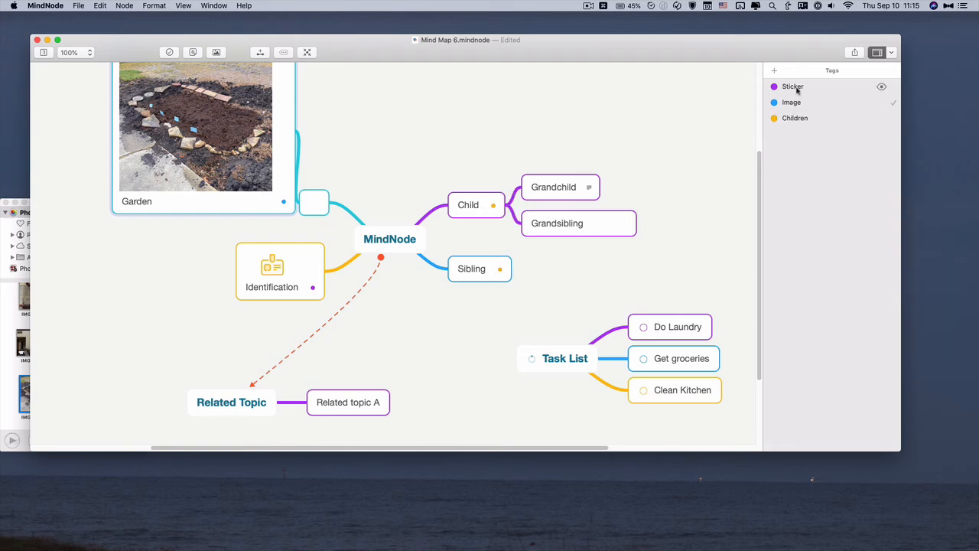
# - Highlight the nodes tagged Sticker and those tagged Children in turn, switching each highlight off again
pyautogui.click(797, 87)
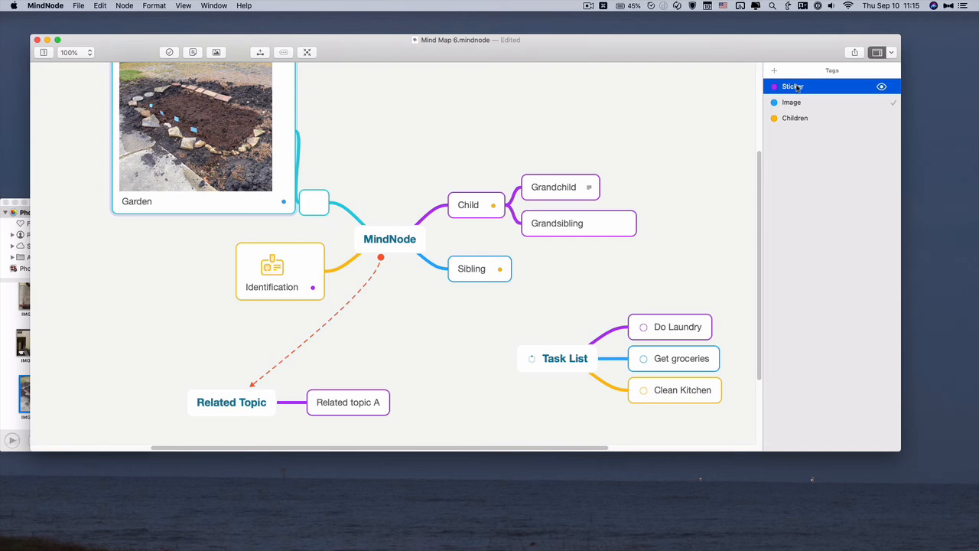
pyautogui.click(882, 88)
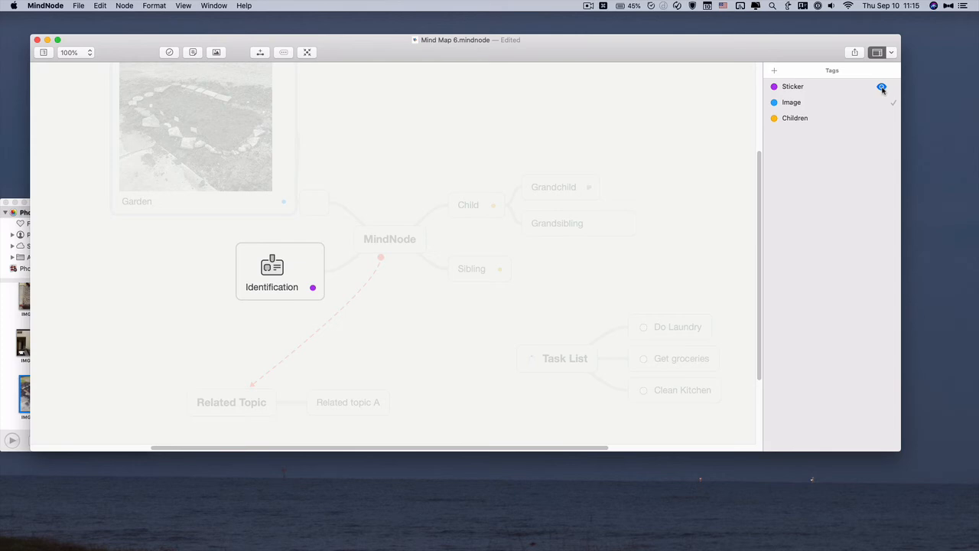
pyautogui.click(882, 88)
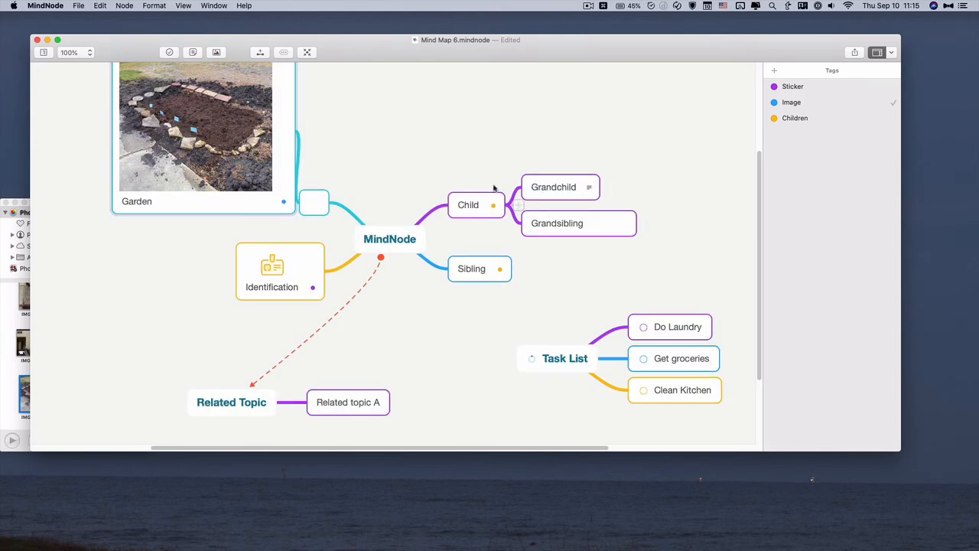
pyautogui.moveTo(856, 124)
pyautogui.click(882, 119)
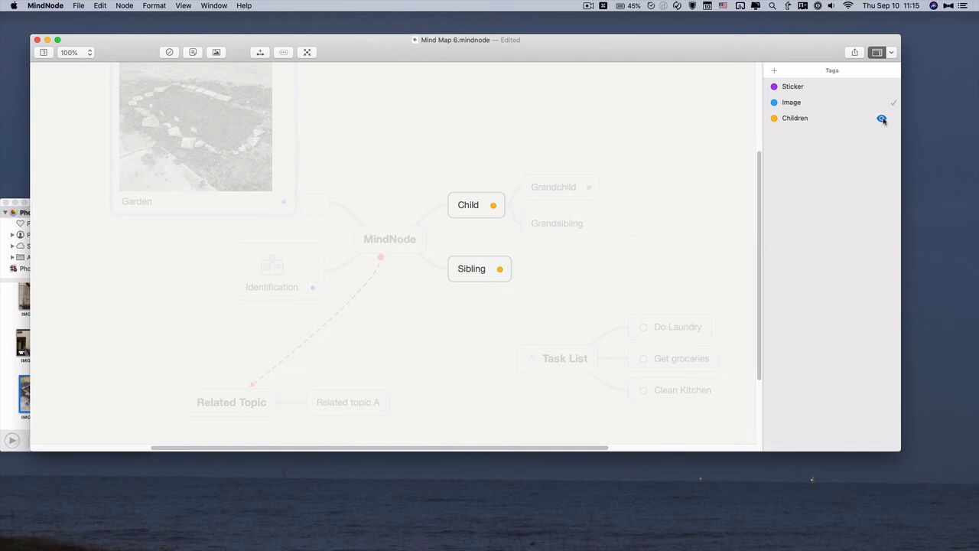
pyautogui.click(883, 119)
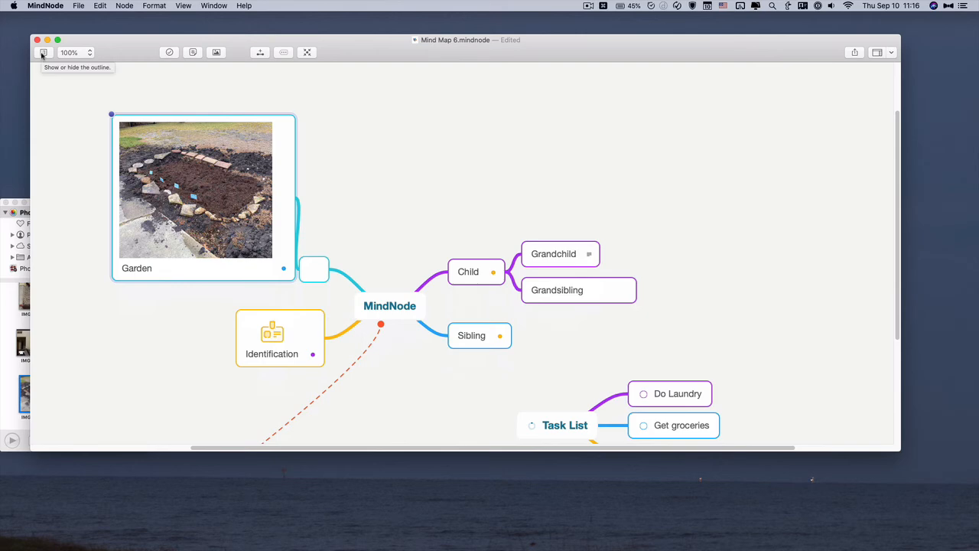
# - Show the map's outline and look through its topics, tags, notes and tasks
pyautogui.click(43, 52)
pyautogui.scroll(1, 57, 84)
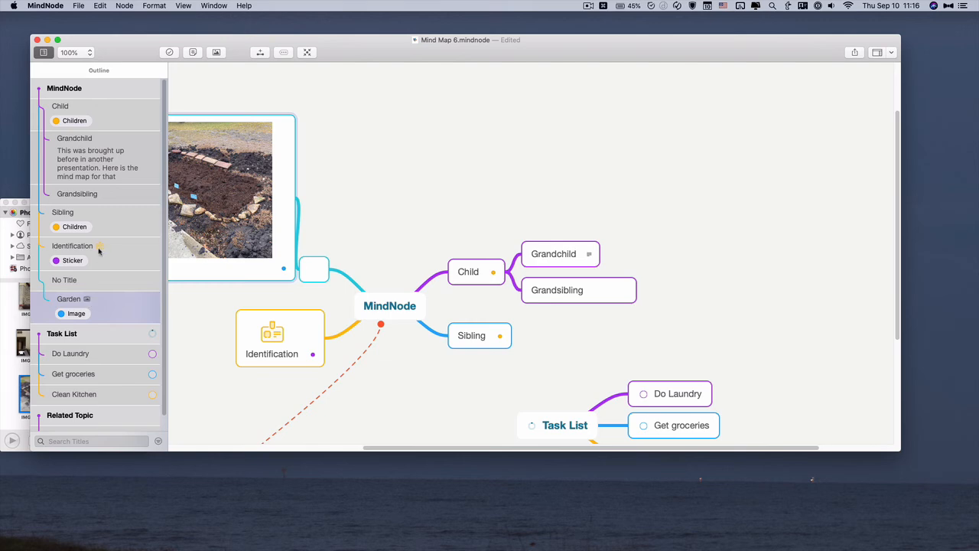
pyautogui.scroll(-1, 99, 252)
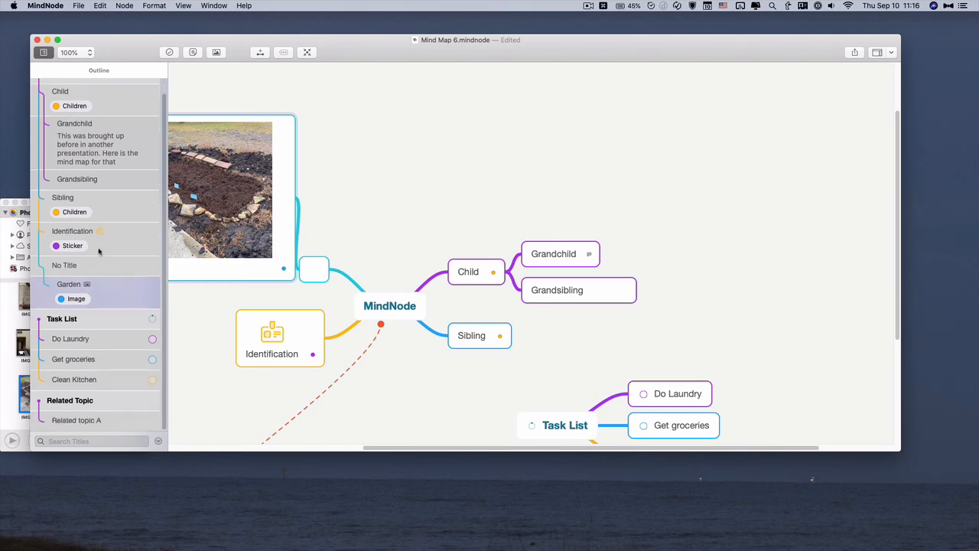
pyautogui.click(151, 349)
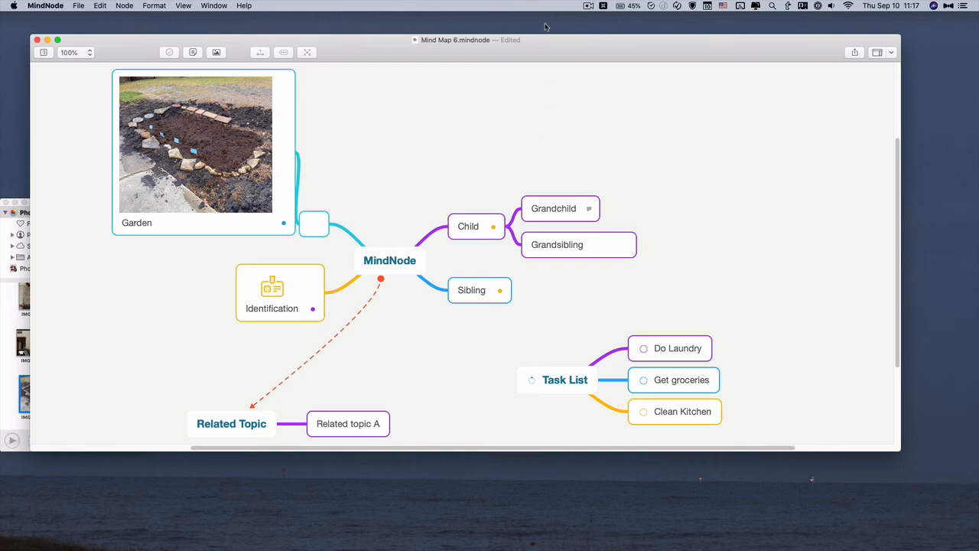
# - Bring up MindNode's quick entry and enter Automation as the main topic
pyautogui.click(949, 6)
pyautogui.click(920, 6)
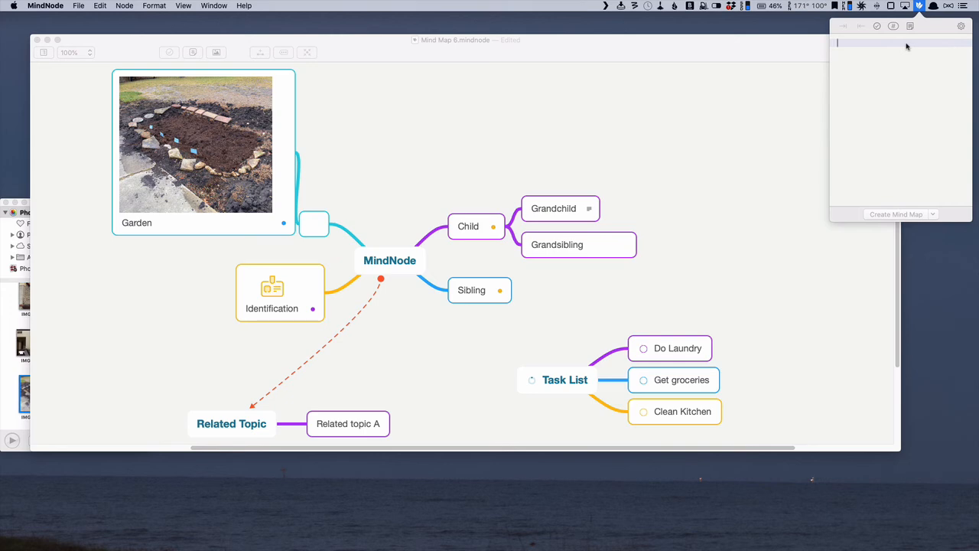
pyautogui.write('Automation')
pyautogui.press('Return')
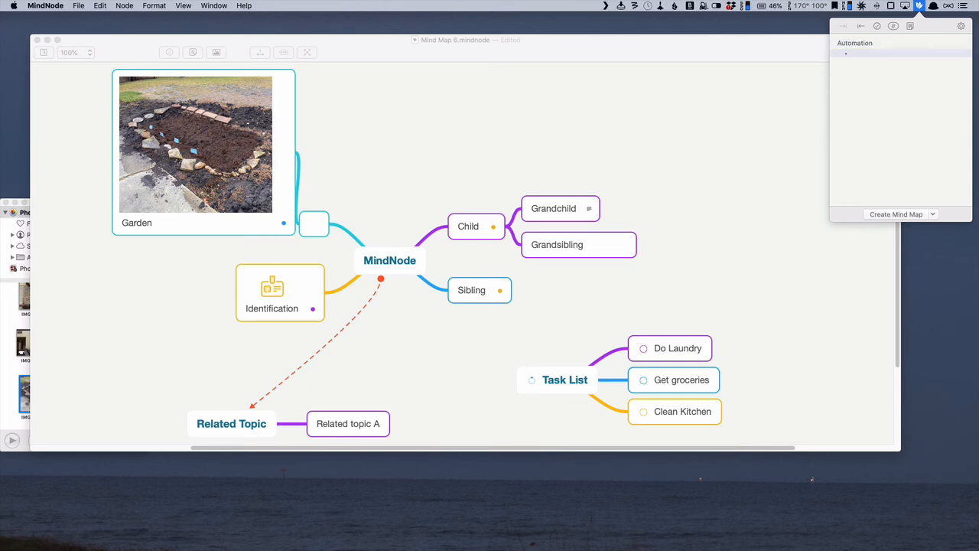
# - List Shortcuts, Keyboard Maestro, Hazel, Text Expander and Automator as child items of Automation
pyautogui.write('Shortcuts')
pyautogui.press('Return')
pyautogui.write('Keyb')
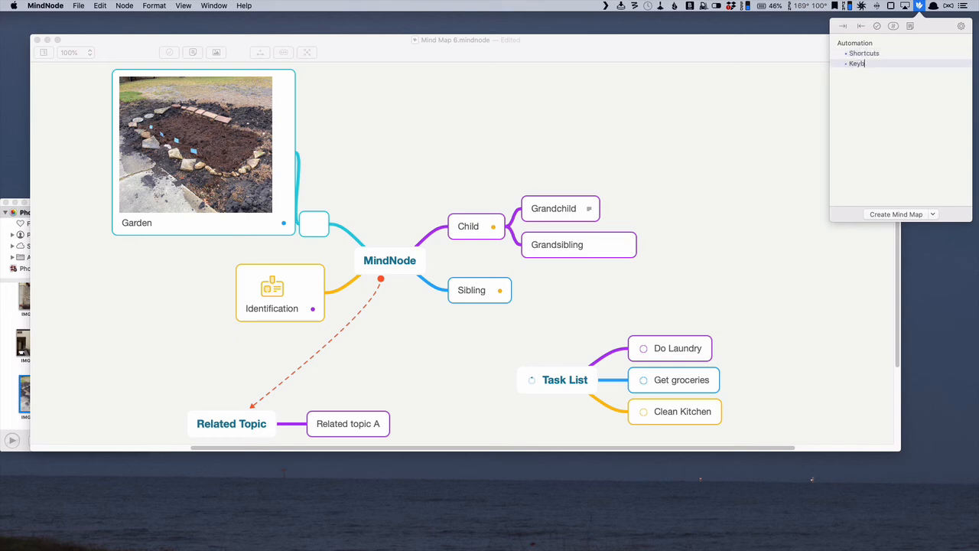
pyautogui.write('oard Maestro')
pyautogui.press('Return')
pyautogui.write('Hazel')
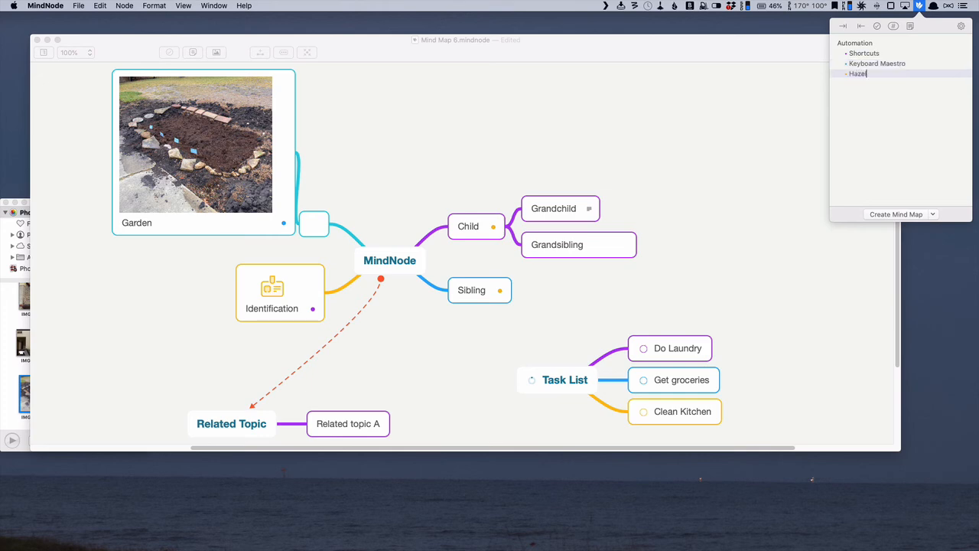
pyautogui.press('Return')
pyautogui.write('Text')
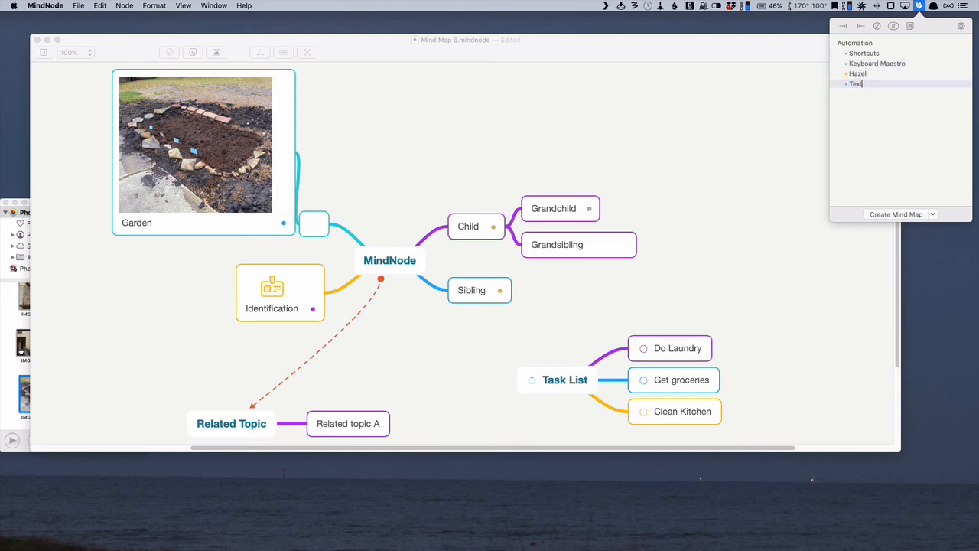
pyautogui.write(' Expander')
pyautogui.press('Return')
pyautogui.write('Automator')
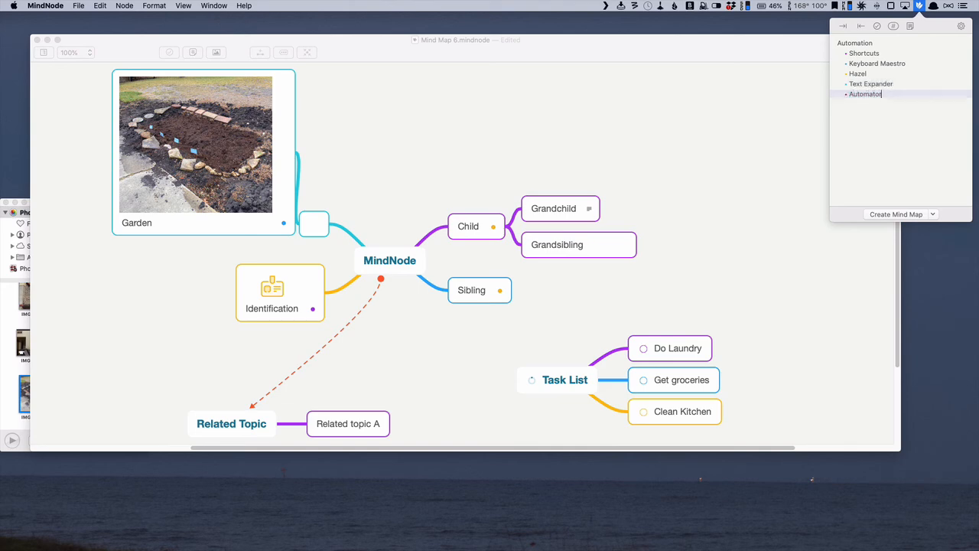
# - Add iOS only and Activated through NFC under Shortcuts, Mac only and Keyboard shortcuts for tasks under Keyboard Maestro, and create the mind map
pyautogui.press('Up')
pyautogui.press('Up')
pyautogui.press('Up')
pyautogui.press('Up')
pyautogui.press('Return')
pyautogui.press('Tab')
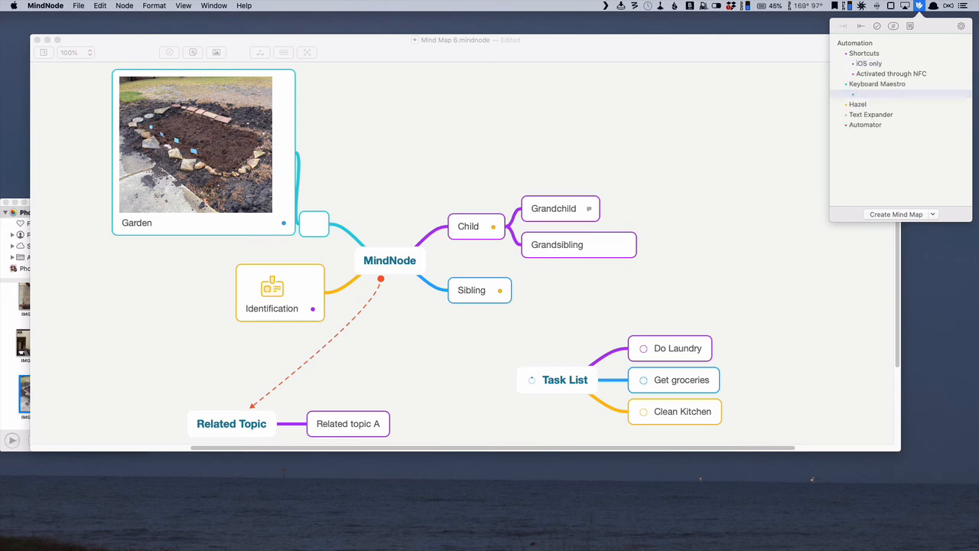
pyautogui.write('Mac only')
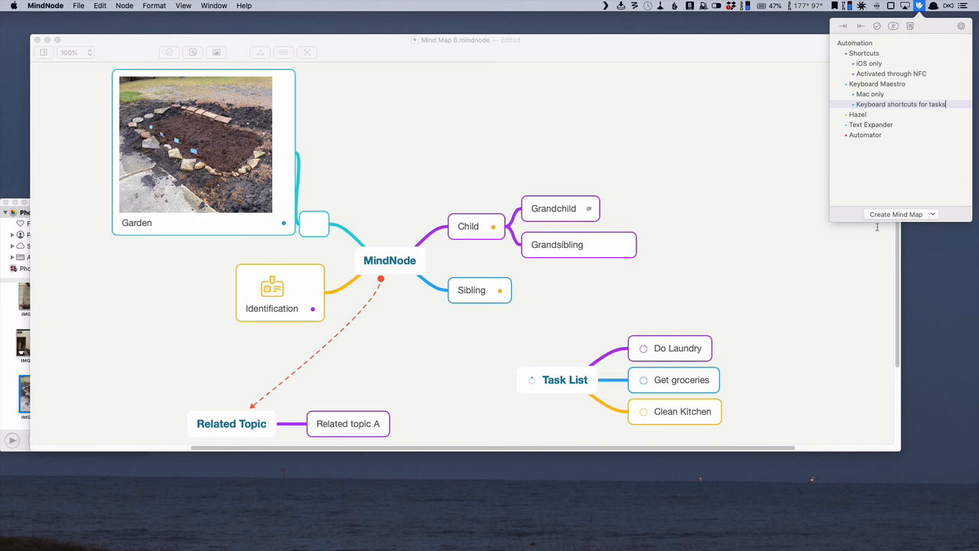
pyautogui.click(889, 215)
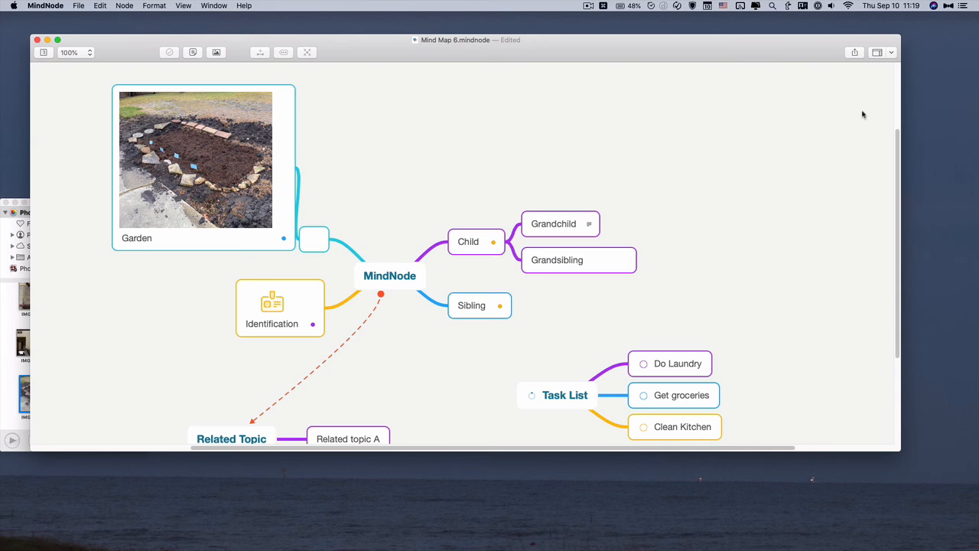
# - Share Mind Map 6 by Mail and export its task nodes to Things 3
pyautogui.click(855, 53)
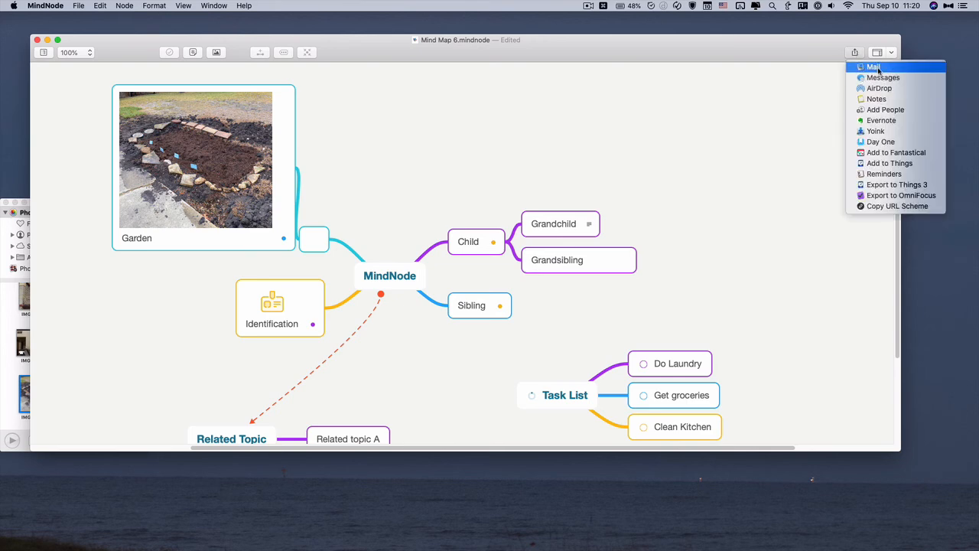
pyautogui.click(877, 68)
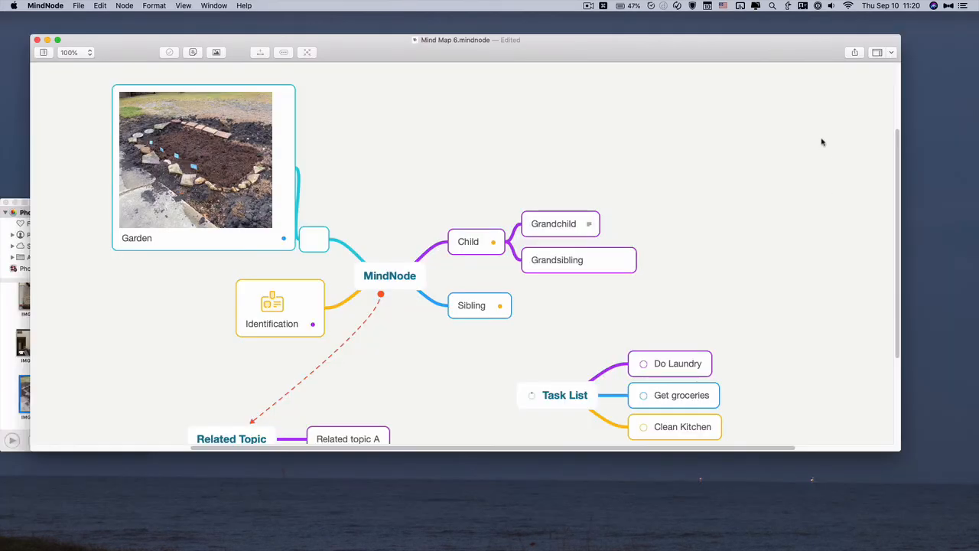
pyautogui.click(856, 52)
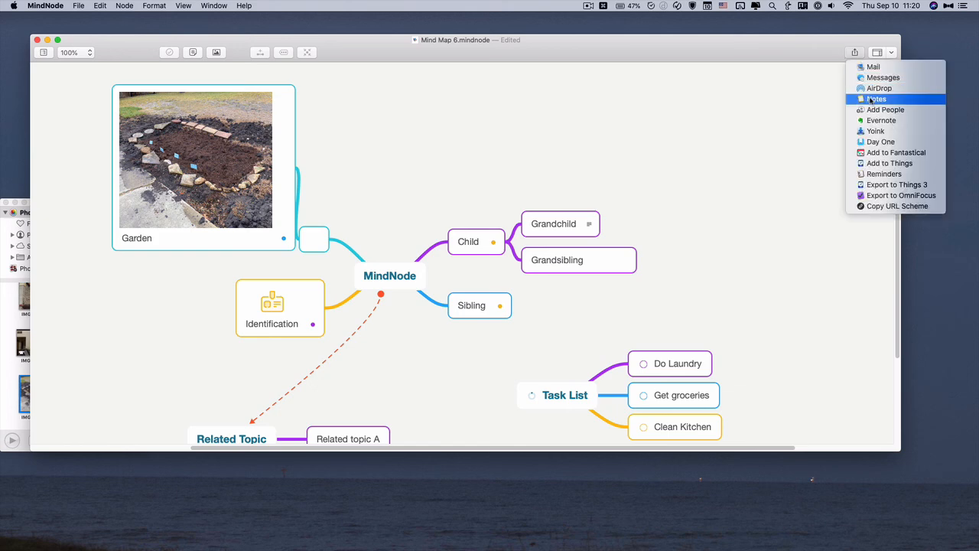
pyautogui.click(904, 164)
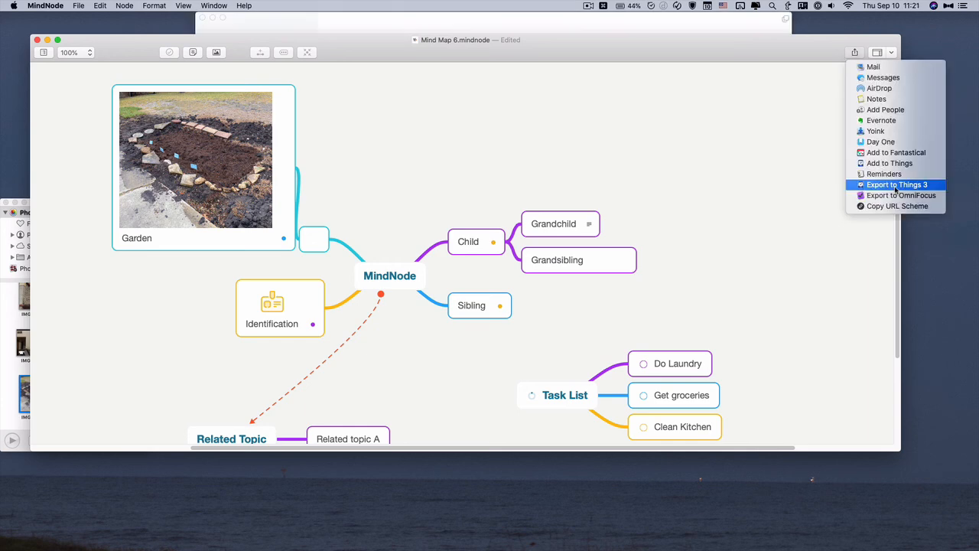
pyautogui.click(896, 186)
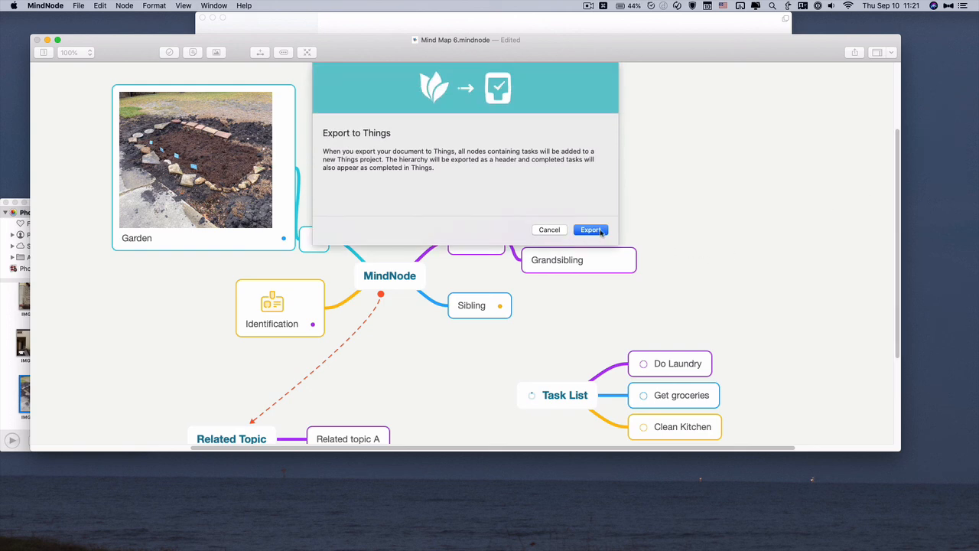
pyautogui.click(590, 230)
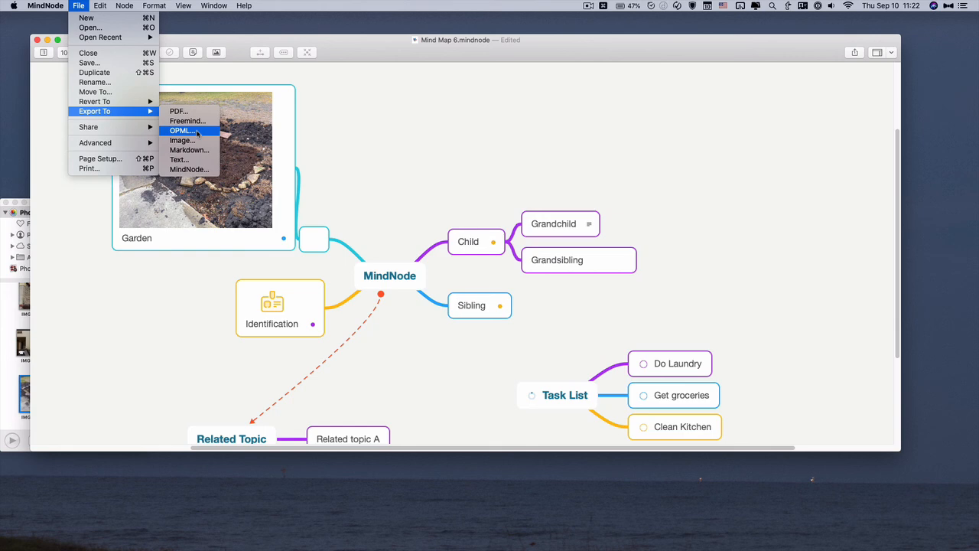
# - Export the mind map in OPML format and open the resulting MindNode.opml in OmniOutliner
pyautogui.click(197, 131)
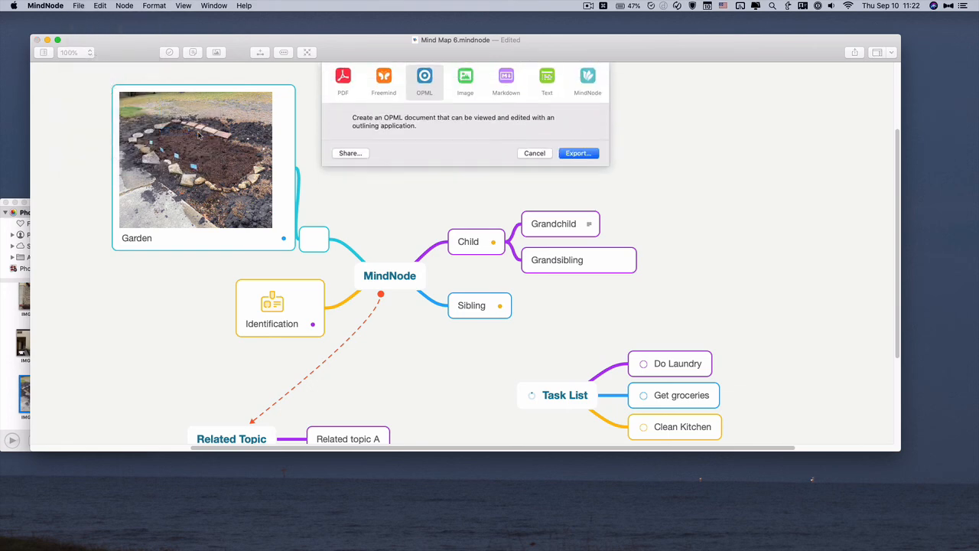
pyautogui.click(578, 153)
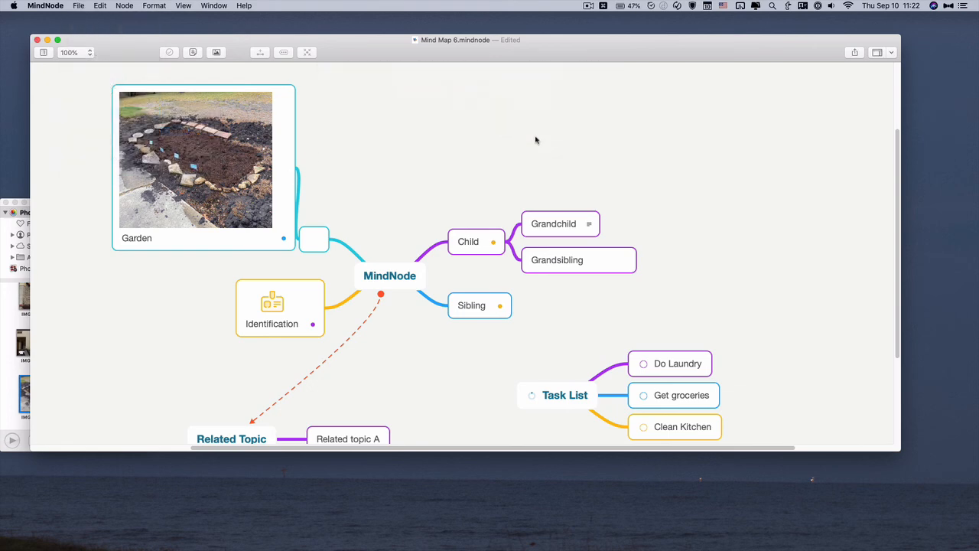
pyautogui.hotkey('alt', 'space')
pyautogui.write('omni')
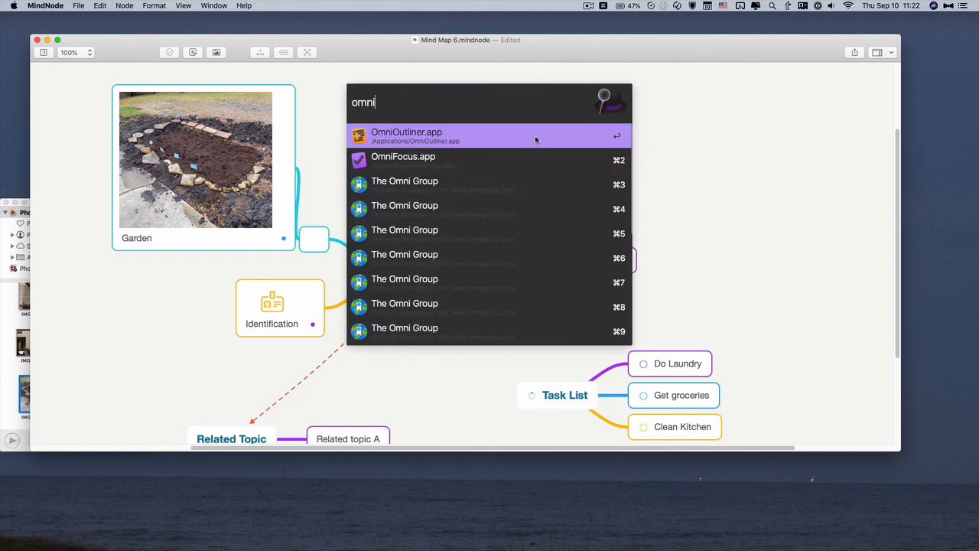
pyautogui.press('Return')
pyautogui.click(90, 5)
pyautogui.click(101, 37)
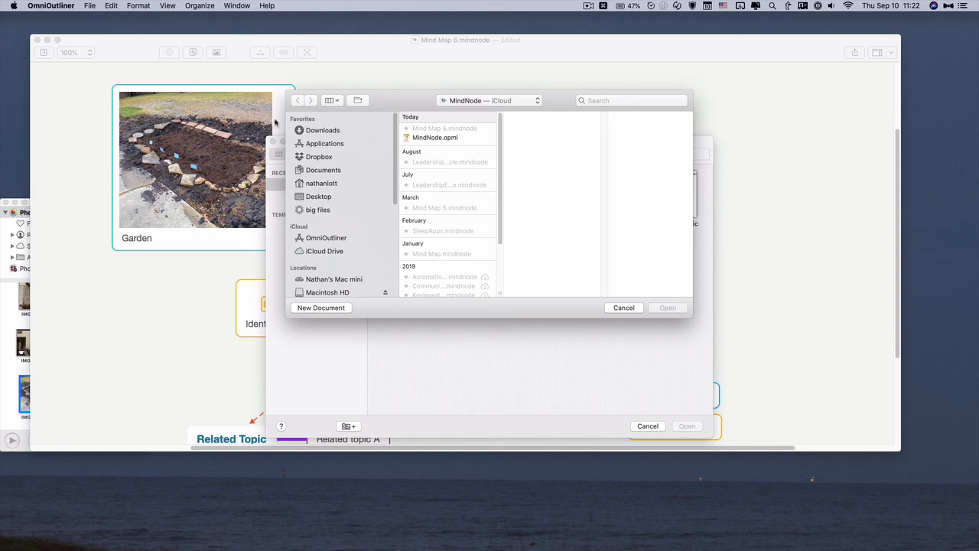
pyautogui.click(447, 139)
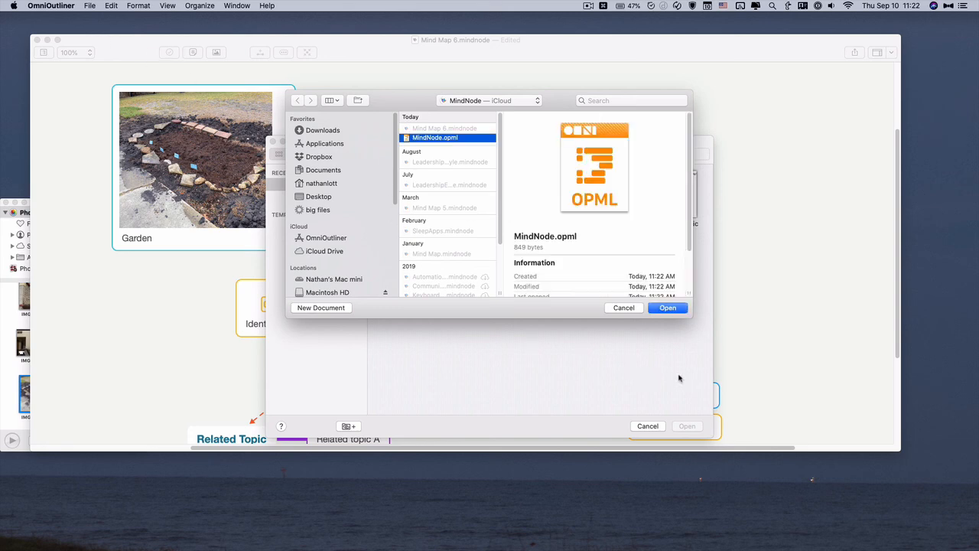
pyautogui.click(667, 308)
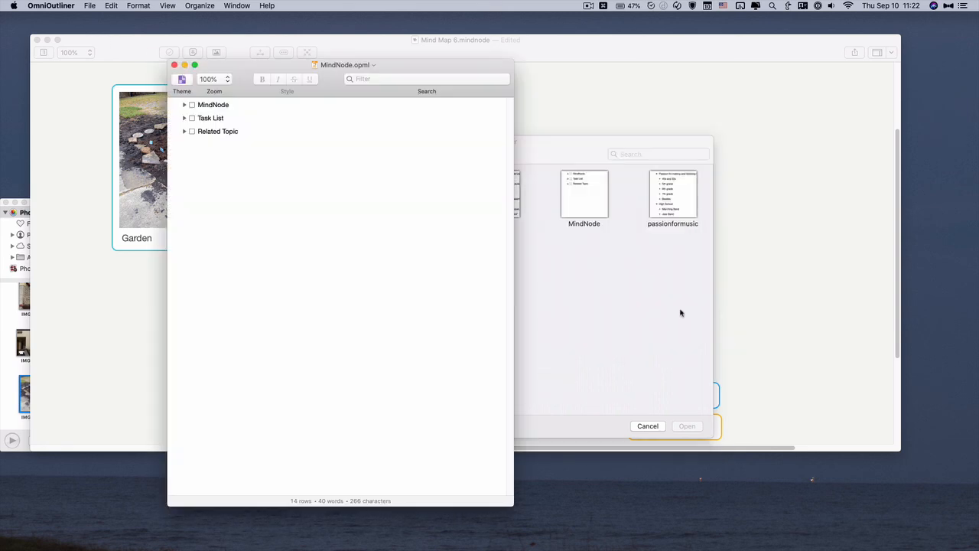
# - Expand the MindNode, Child, untitled, Task List and Related Topic rows to review the exported hierarchy
pyautogui.click(183, 105)
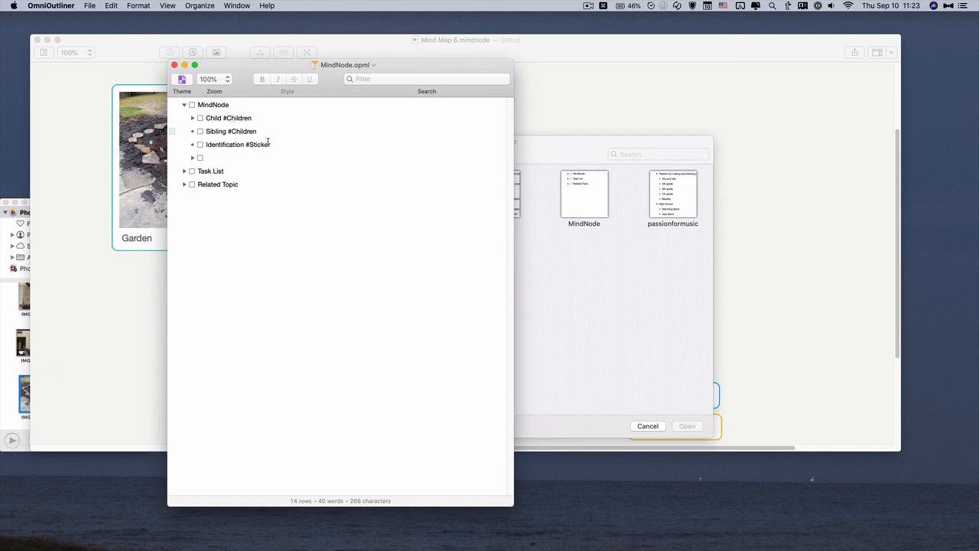
pyautogui.click(193, 118)
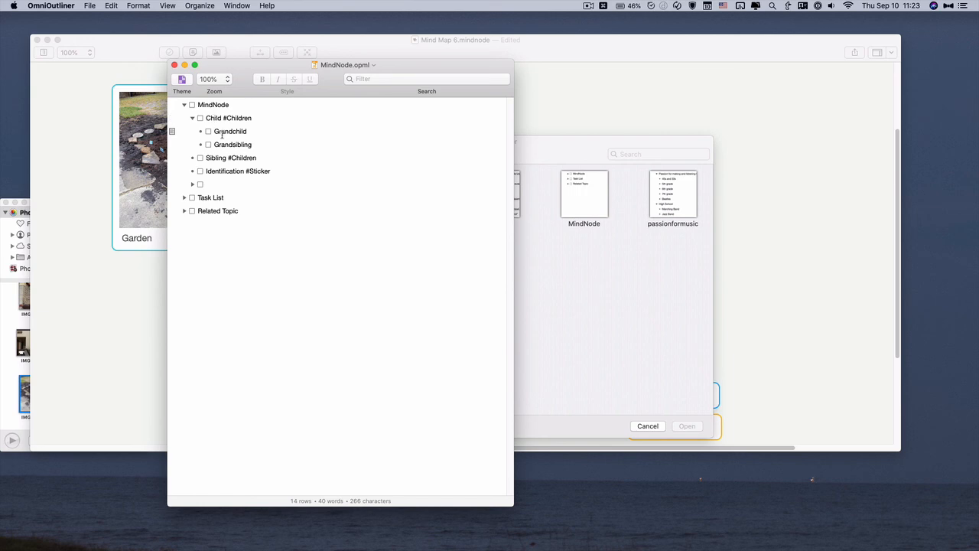
pyautogui.click(194, 184)
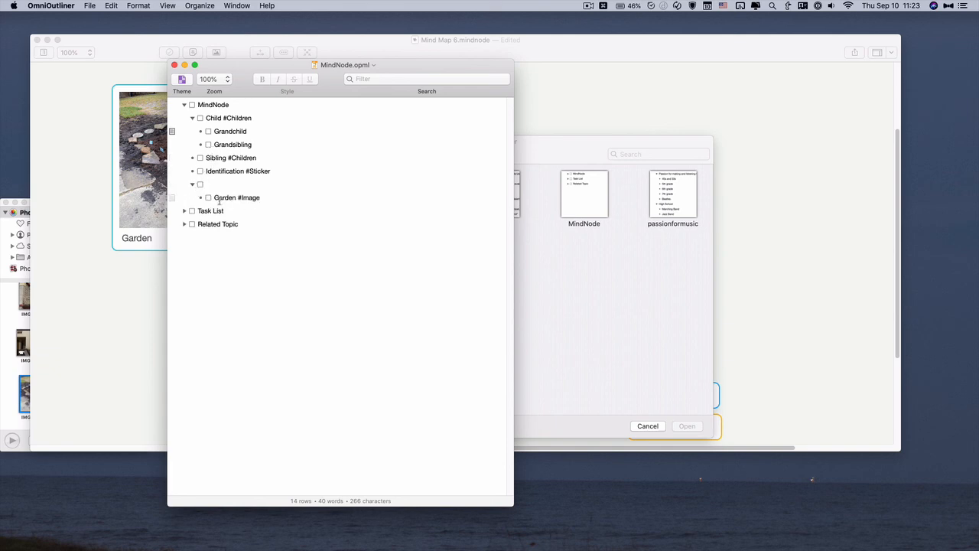
pyautogui.click(185, 210)
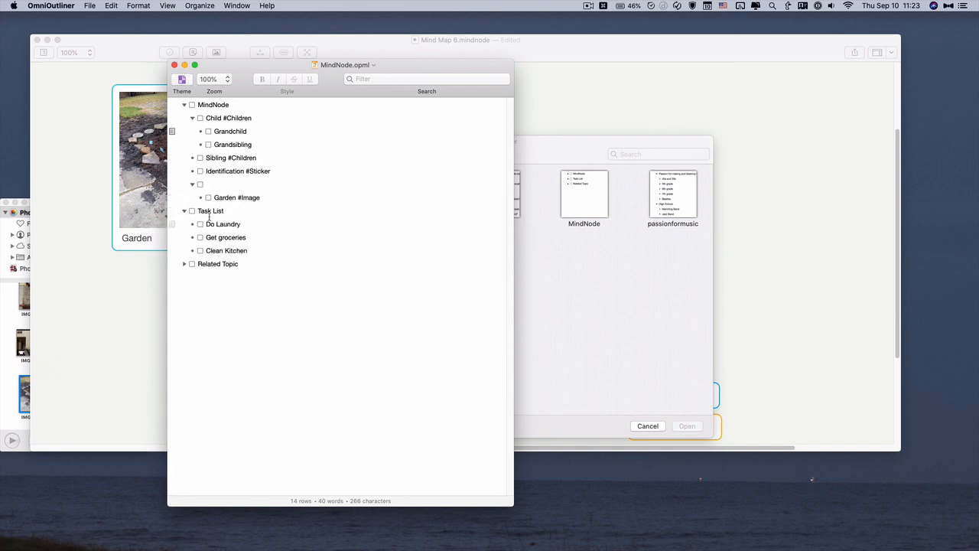
pyautogui.click(185, 264)
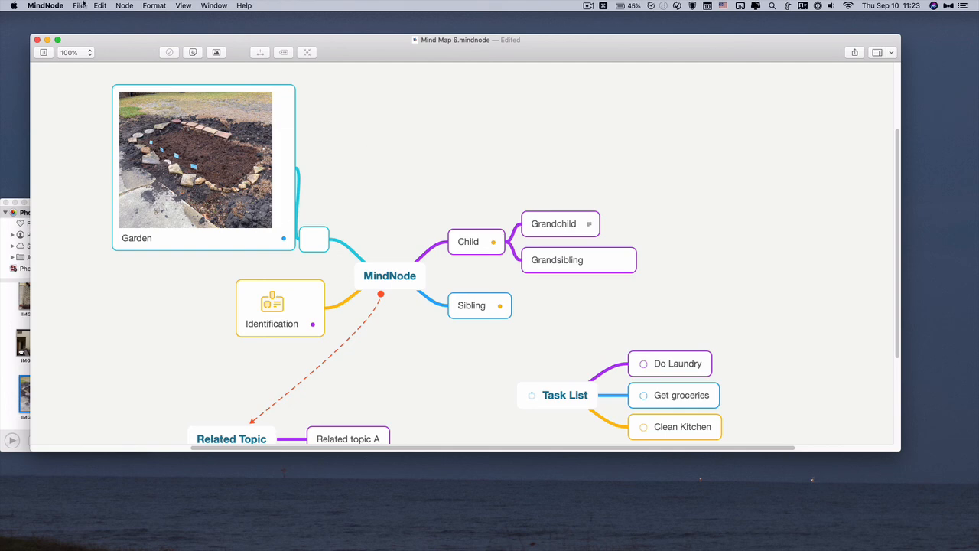
# - Look over the file formats MindNode offers for exporting the mind map, without exporting it
pyautogui.click(80, 5)
pyautogui.moveTo(115, 111)
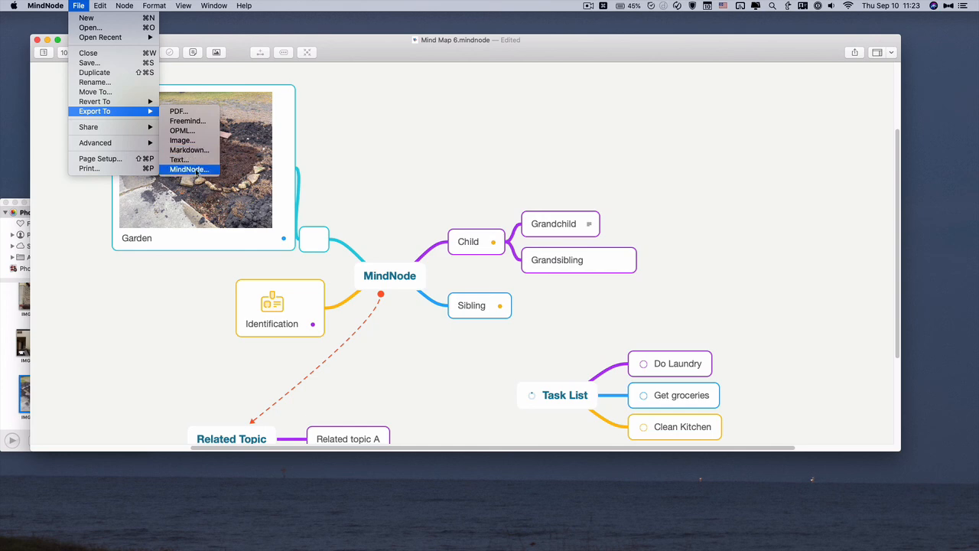
pyautogui.click(372, 140)
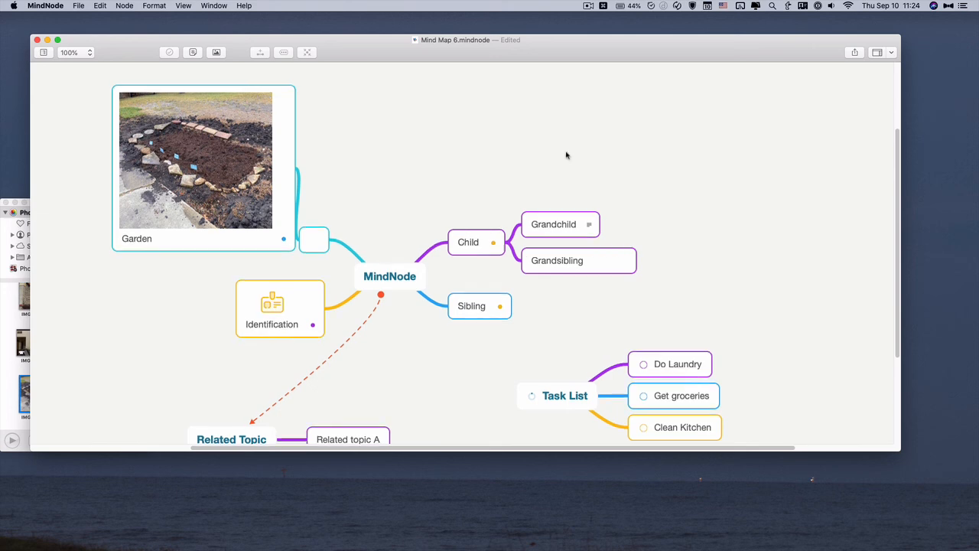
pyautogui.scroll(5, 557, 188)
pyautogui.scroll(-8, 556, 189)
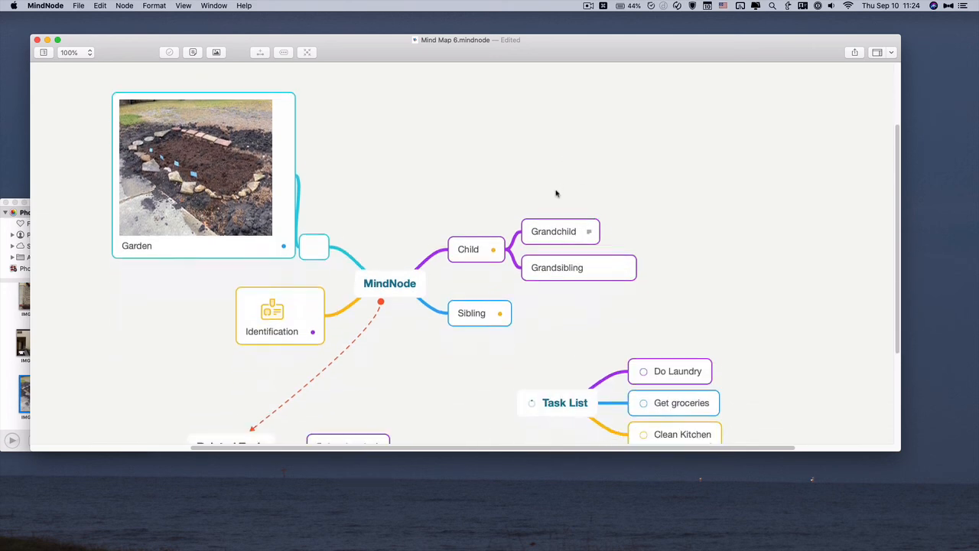